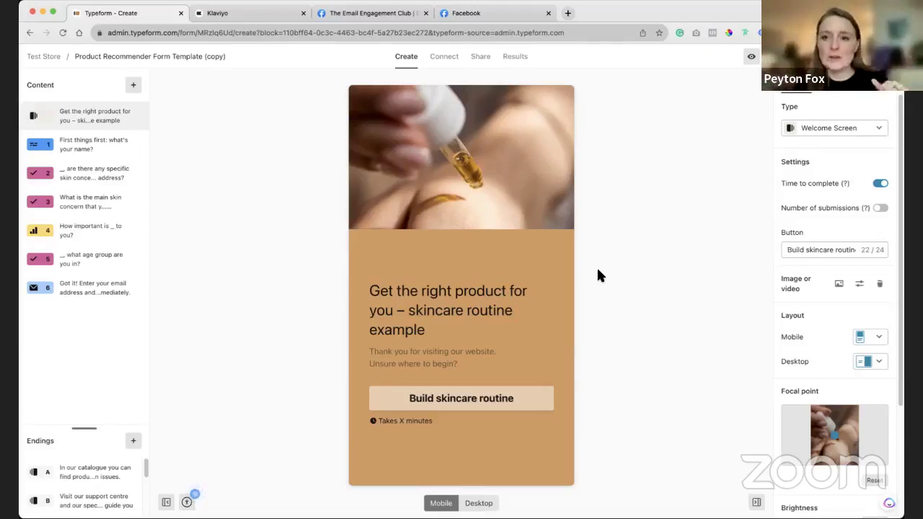
# Preview the name, skin concerns and main skin concern questions (Blemishes, Dull skin, Maintenance, Ageing).
pyautogui.click(85, 155)
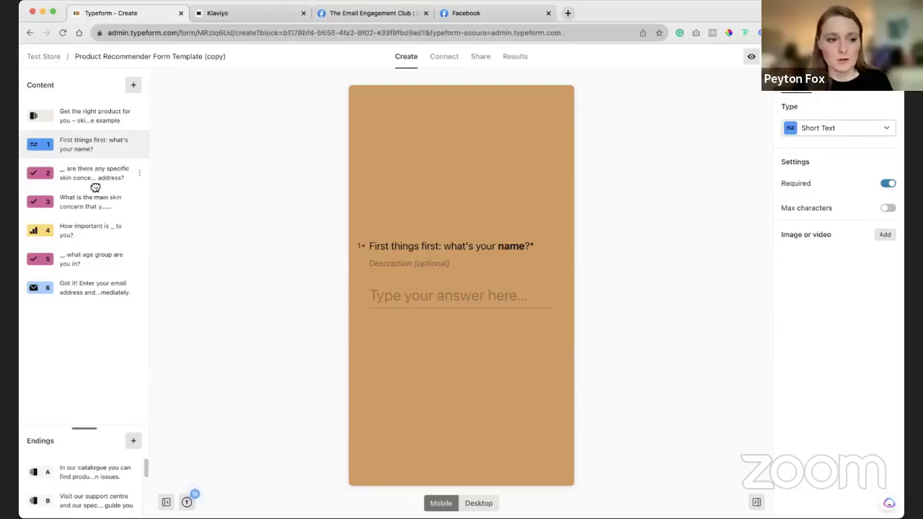
pyautogui.click(95, 187)
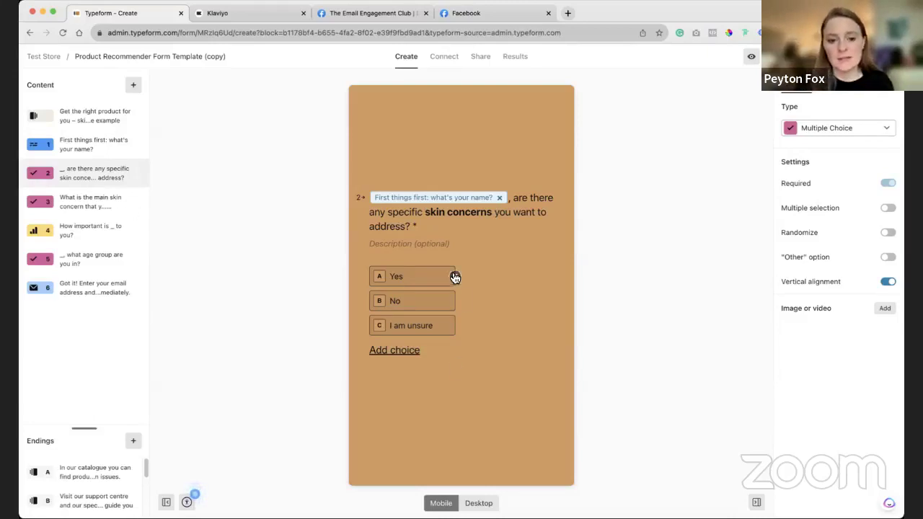
pyautogui.click(91, 196)
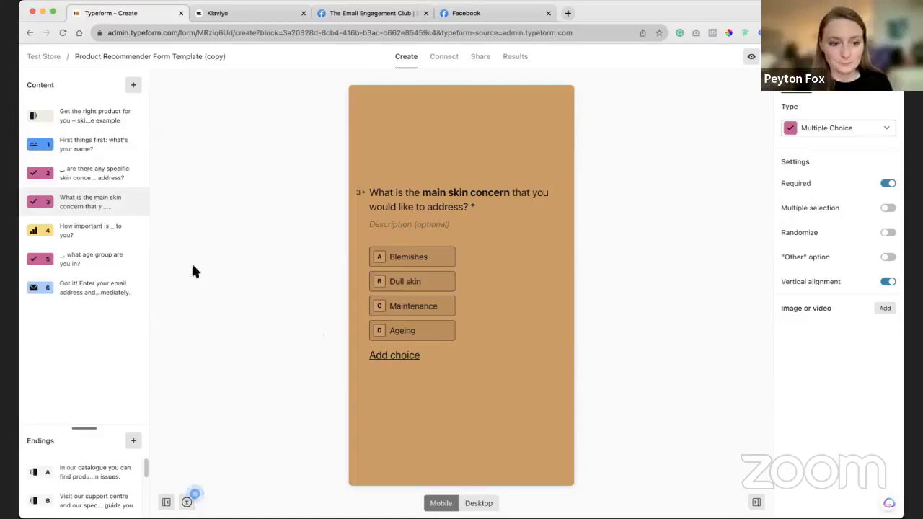
# Preview the importance opinion scale question and the age group question, Below 18 to Above 65.
pyautogui.click(105, 246)
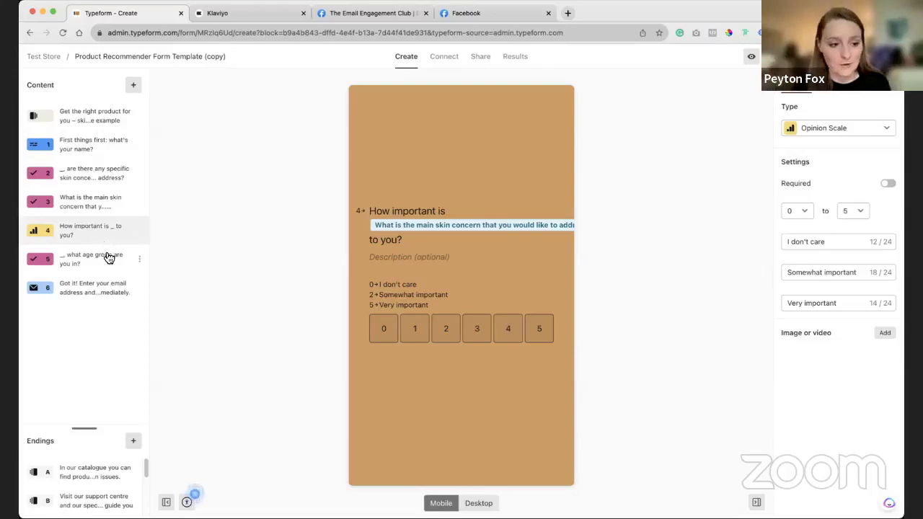
pyautogui.click(106, 257)
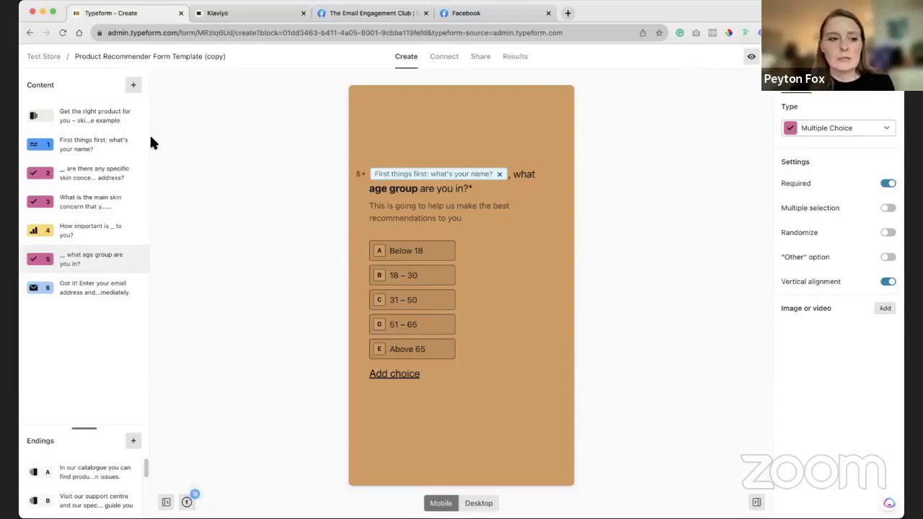
# Review the email question, catalogue ending A and support-centre ending B, then revisit question 2.
pyautogui.click(85, 284)
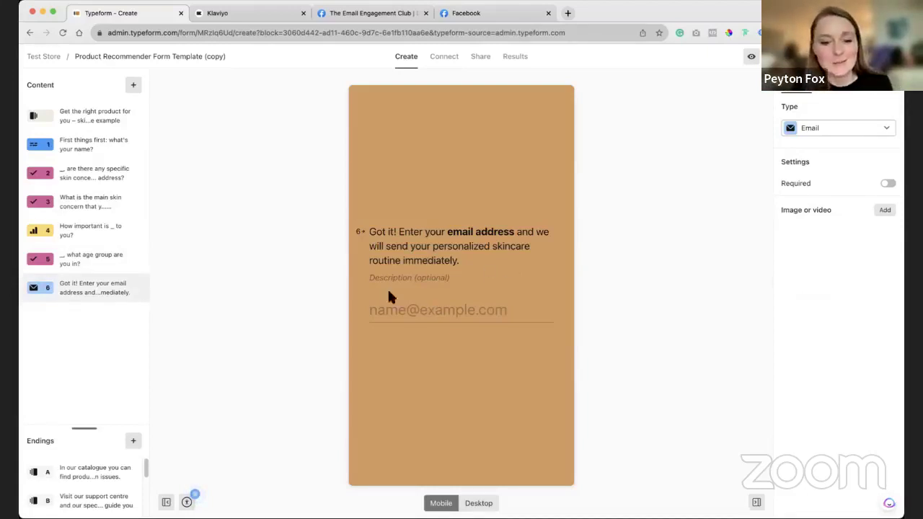
pyautogui.click(92, 470)
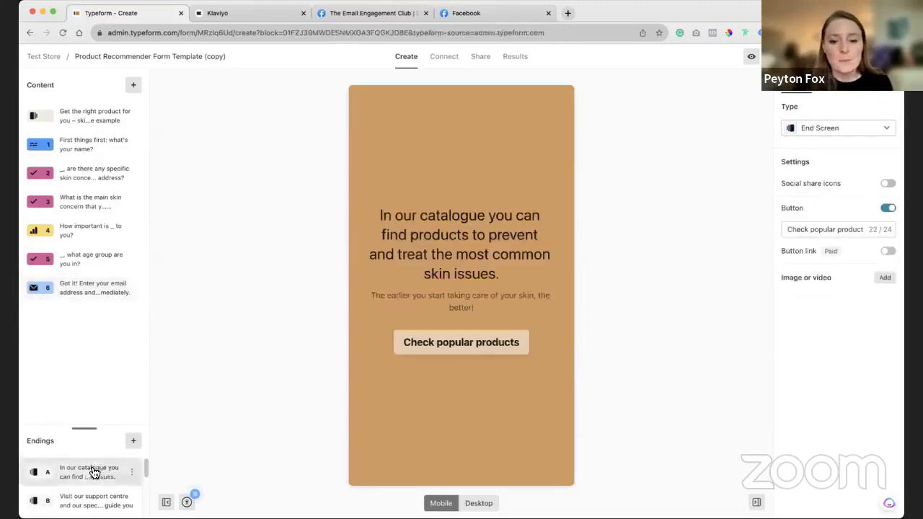
pyautogui.click(89, 497)
pyautogui.click(92, 479)
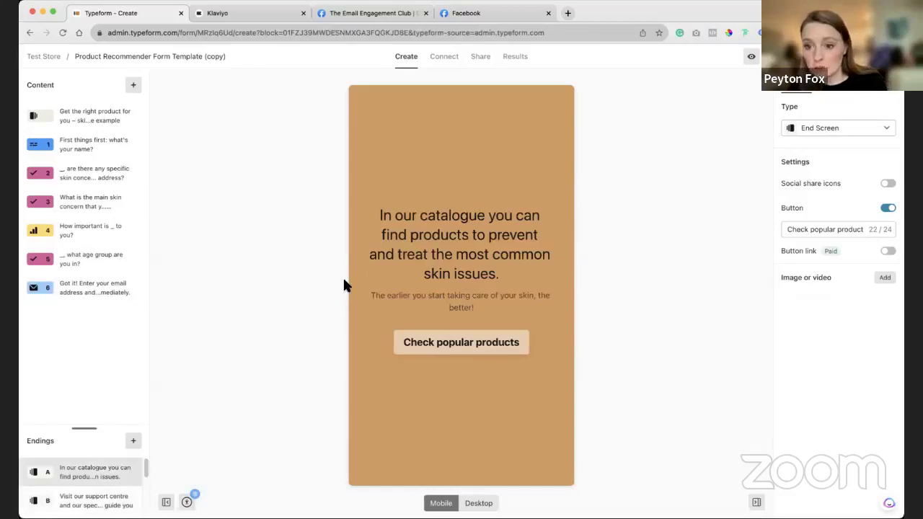
pyautogui.click(93, 188)
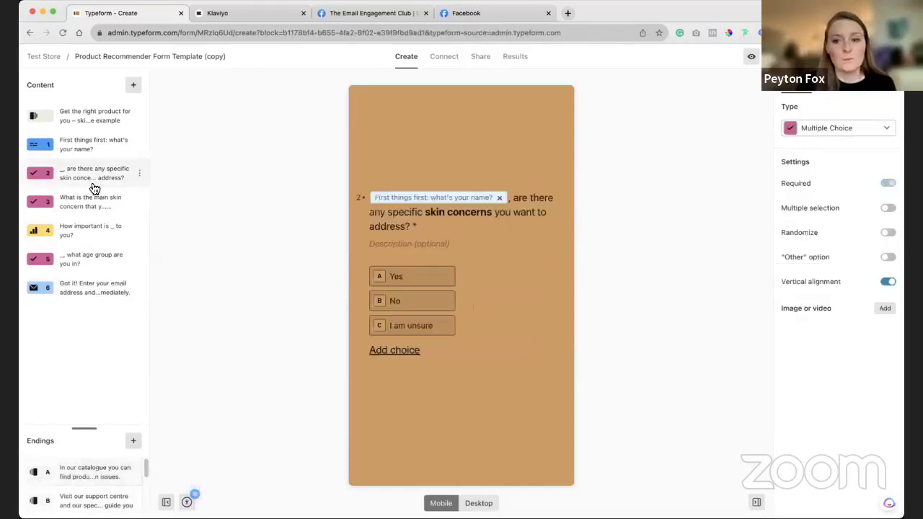
# In the logic map, inspect question 2's Yes-to-question-3 rule, then questions 4 and 5.
pyautogui.click(860, 92)
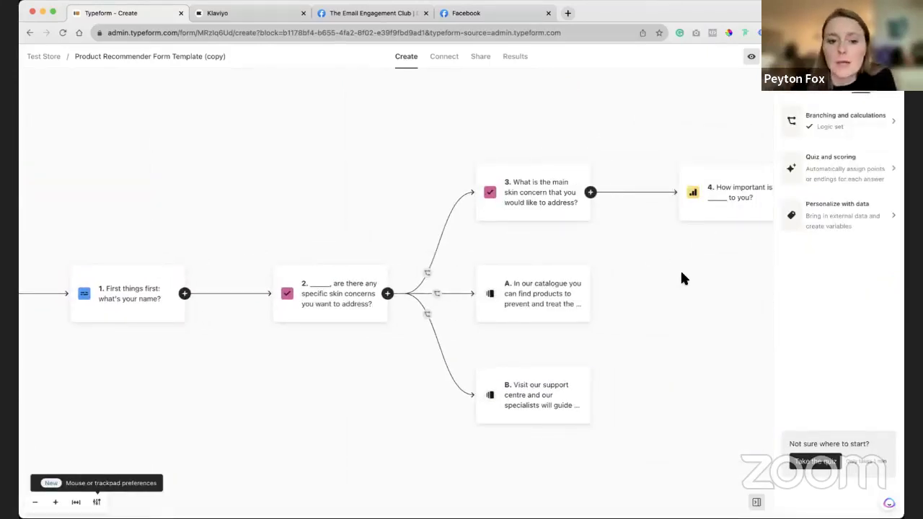
pyautogui.click(314, 304)
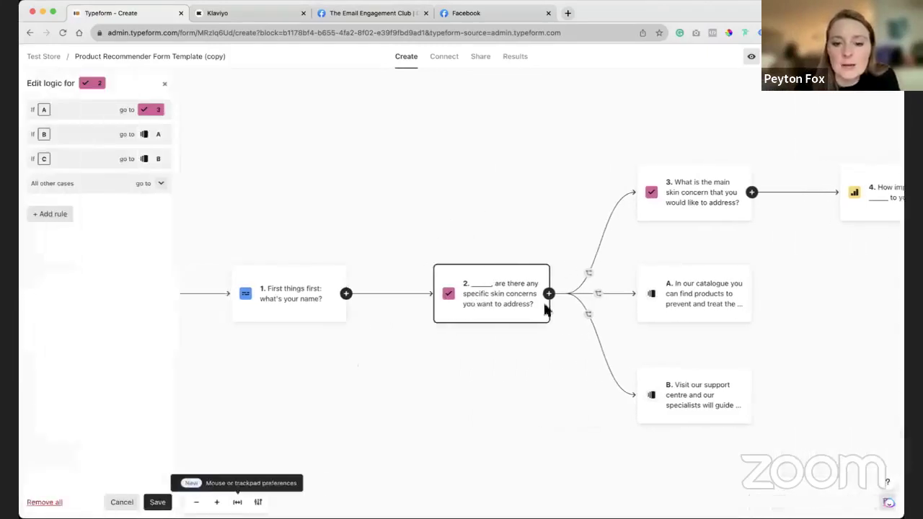
pyautogui.click(102, 115)
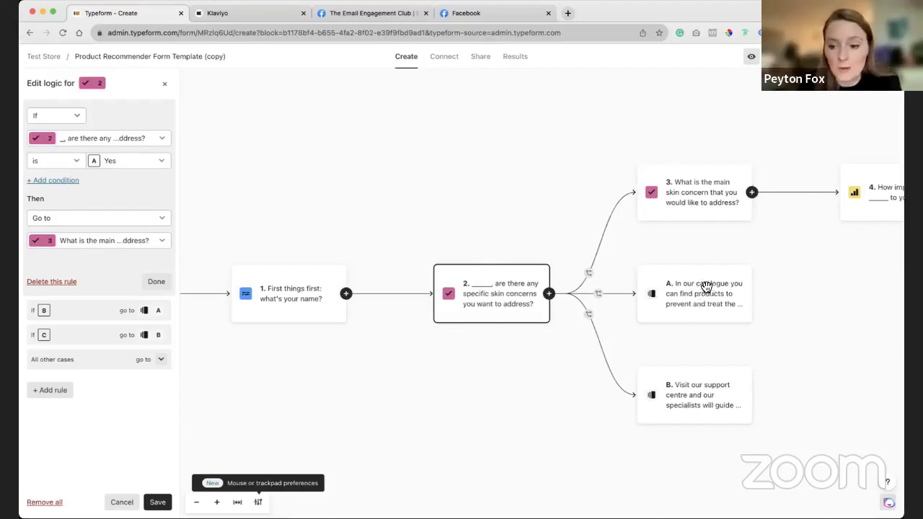
pyautogui.click(875, 210)
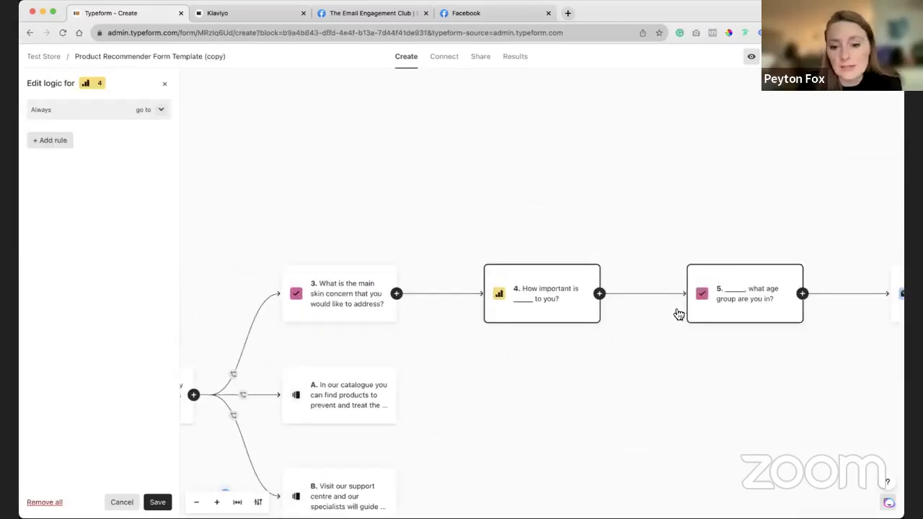
pyautogui.click(738, 313)
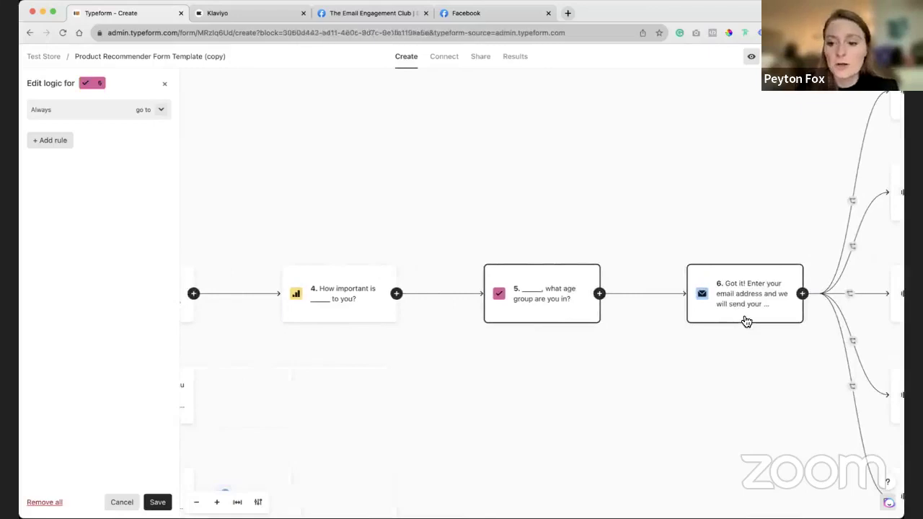
# Show question 6's branching rules and expand the one sending Blemishes to ending D.
pyautogui.click(745, 318)
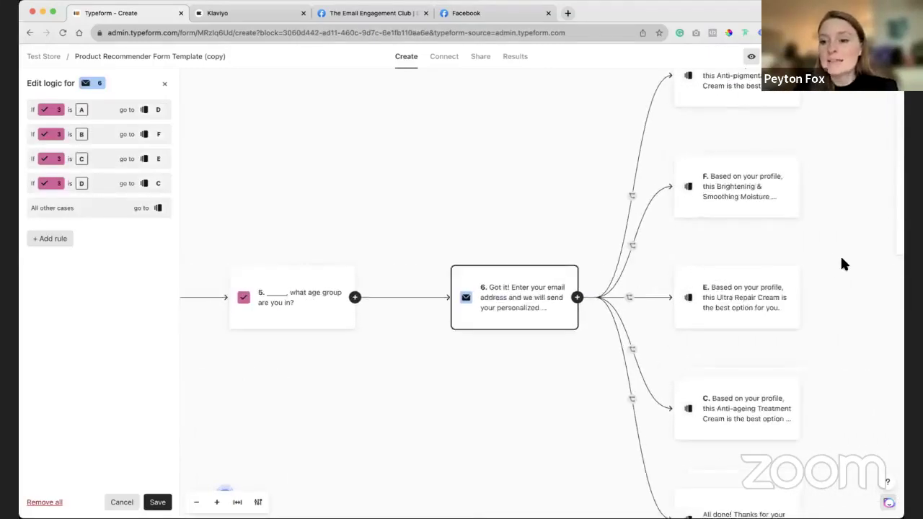
pyautogui.scroll(-5, 840, 249)
pyautogui.scroll(5, 838, 237)
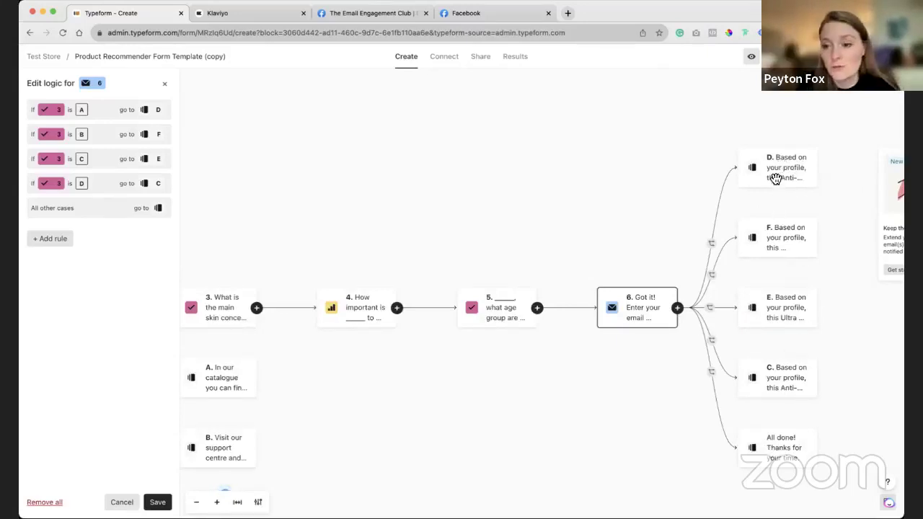
pyautogui.click(108, 111)
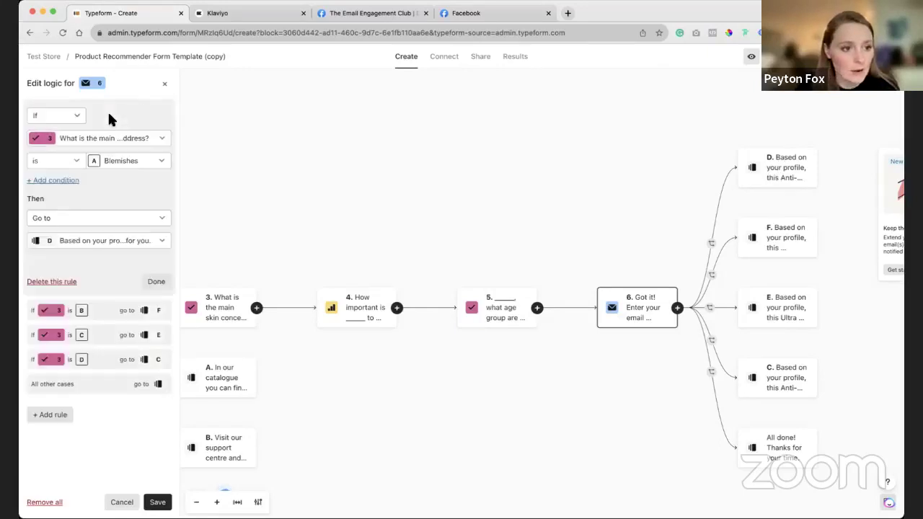
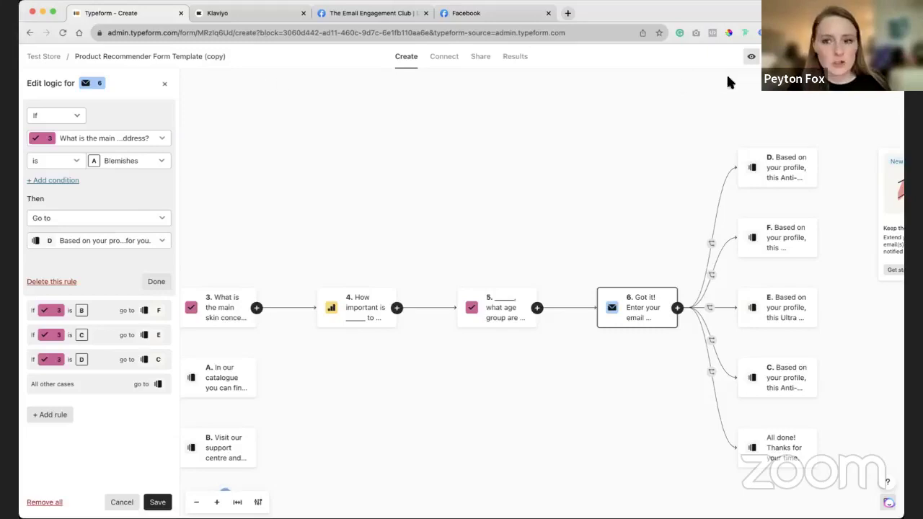
# Open the skincare quiz's live preview, compare mobile and desktop, and leave it on desktop.
pyautogui.click(751, 56)
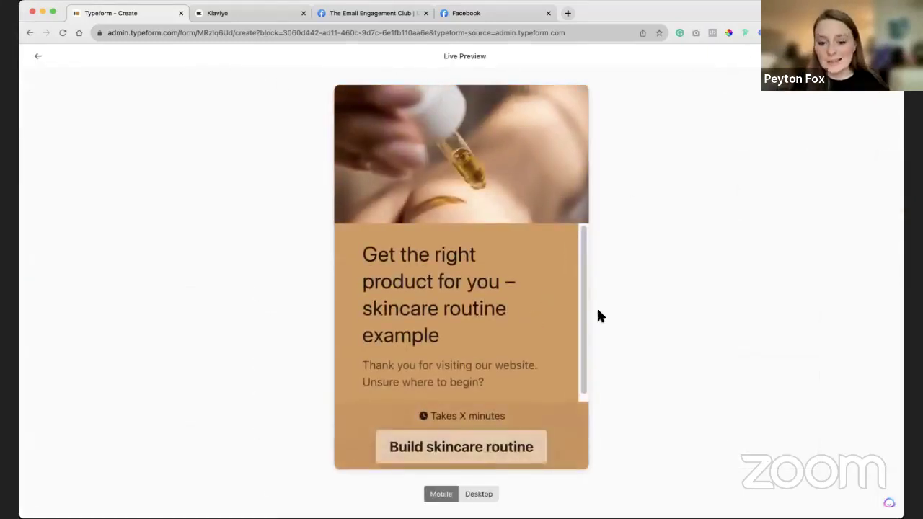
pyautogui.click(478, 495)
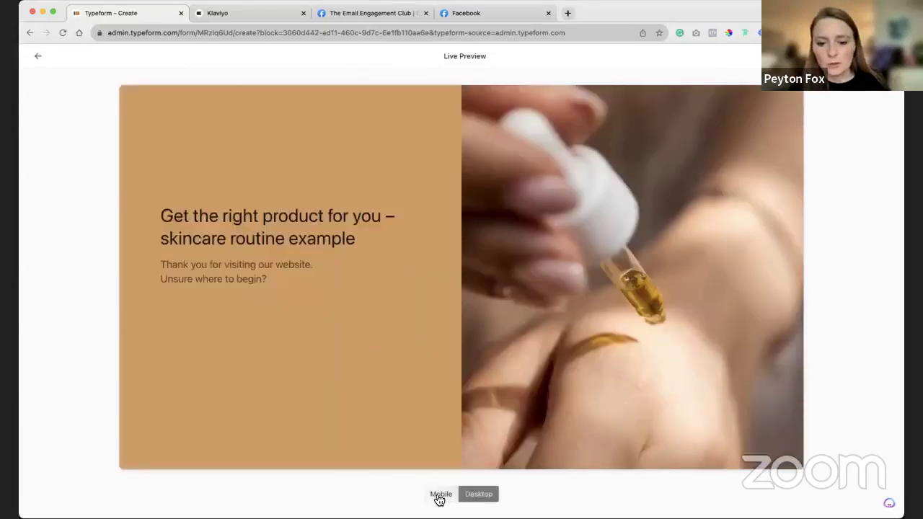
pyautogui.click(439, 496)
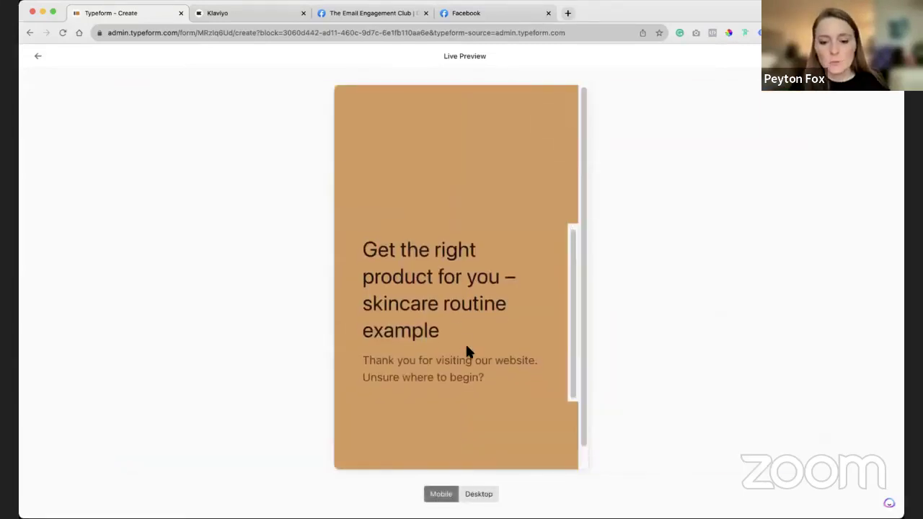
pyautogui.click(477, 495)
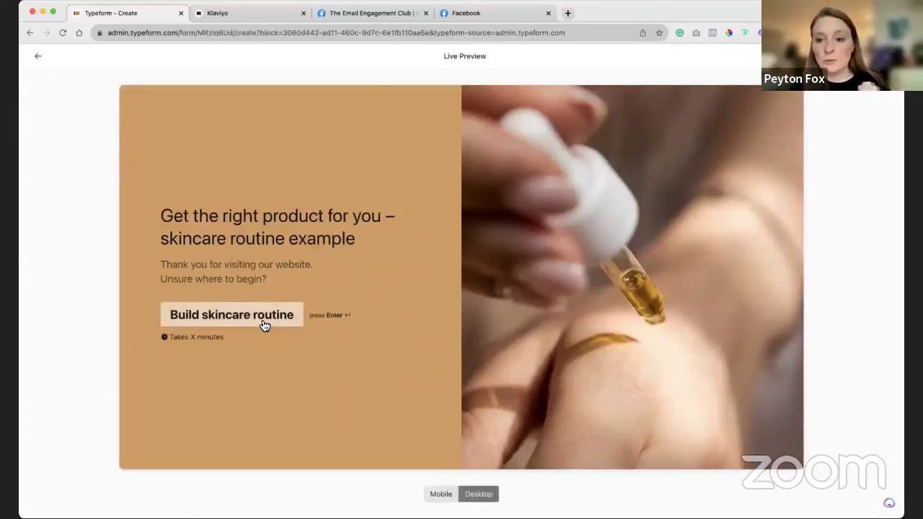
# Start the quiz, enter a respondent name, and answer Yes, Ageing, importance 5, age 31 – 50.
pyautogui.click(263, 321)
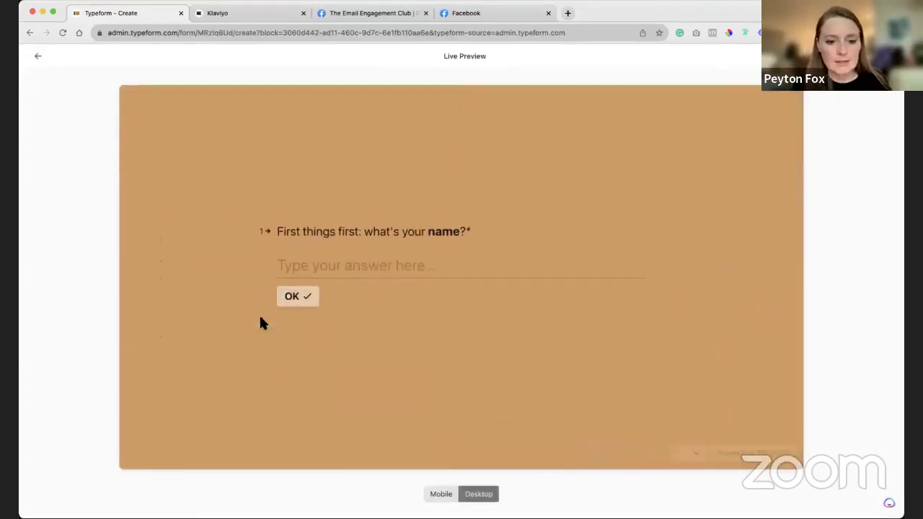
pyautogui.write('Peyton')
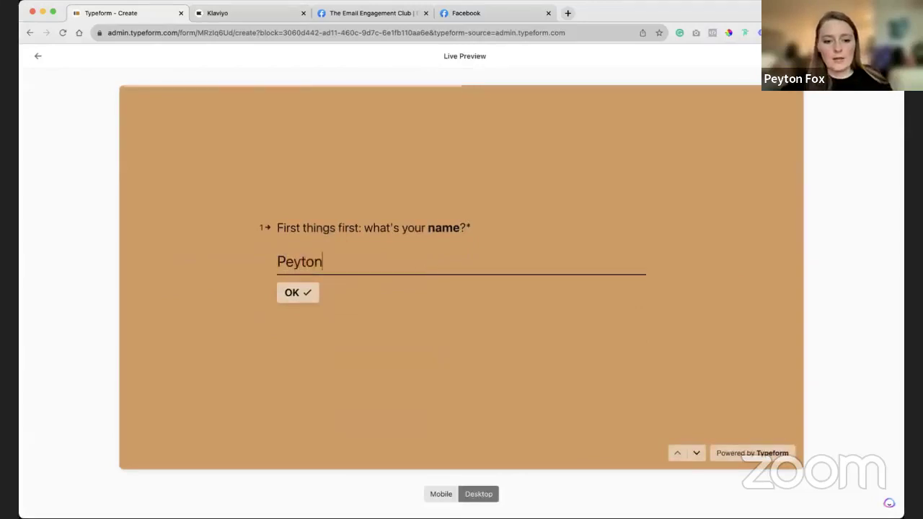
pyautogui.click(305, 297)
pyautogui.click(346, 253)
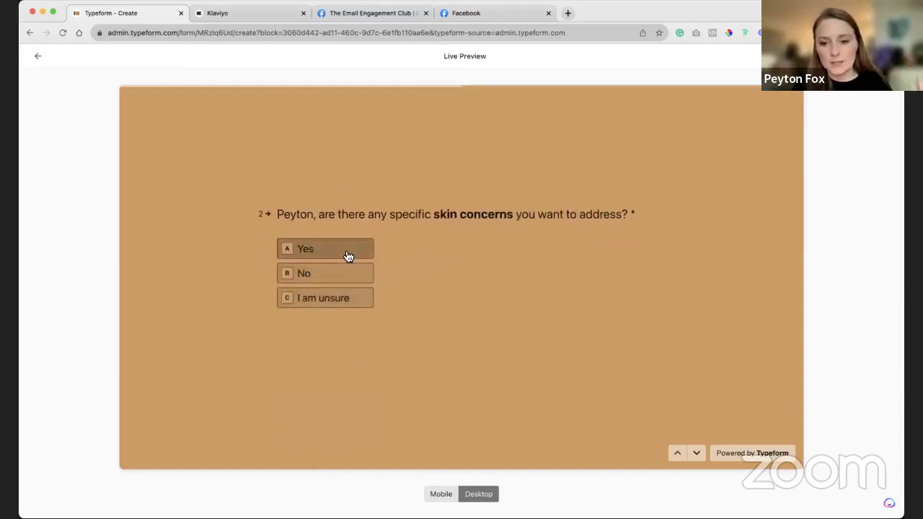
pyautogui.click(317, 317)
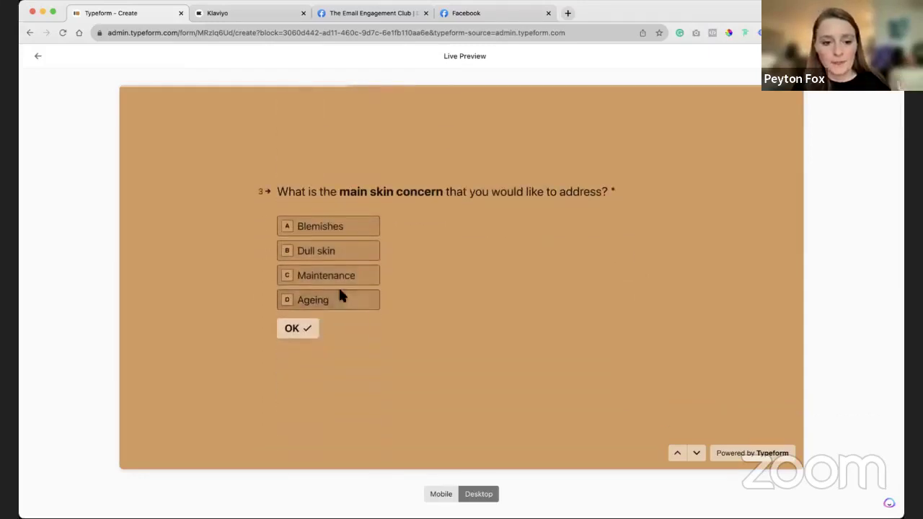
pyautogui.click(353, 306)
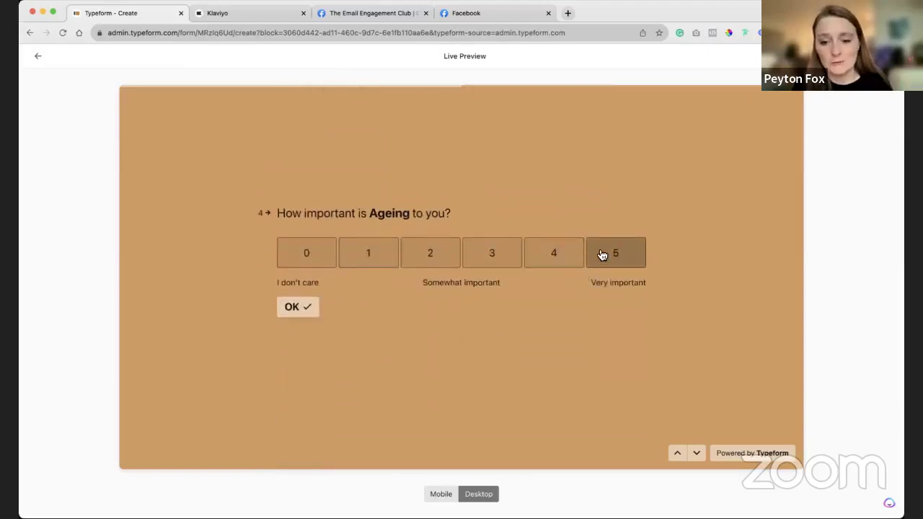
pyautogui.click(602, 253)
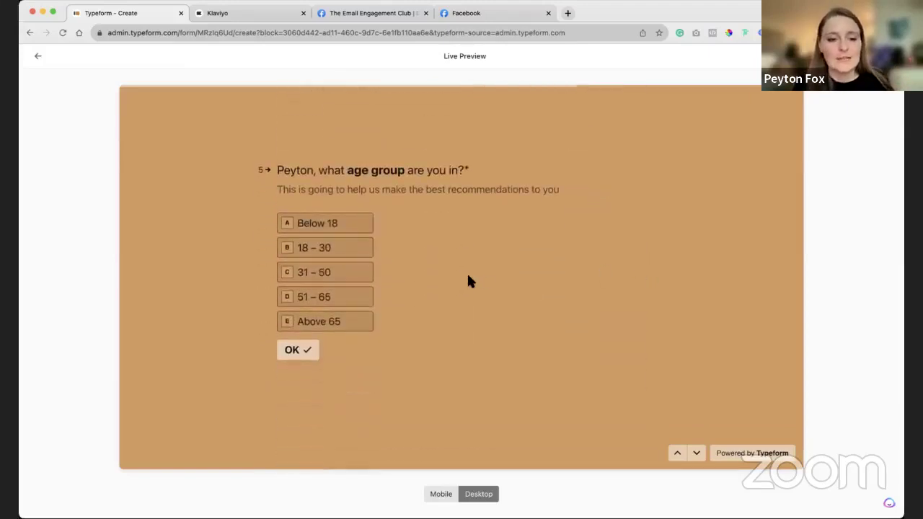
pyautogui.click(360, 273)
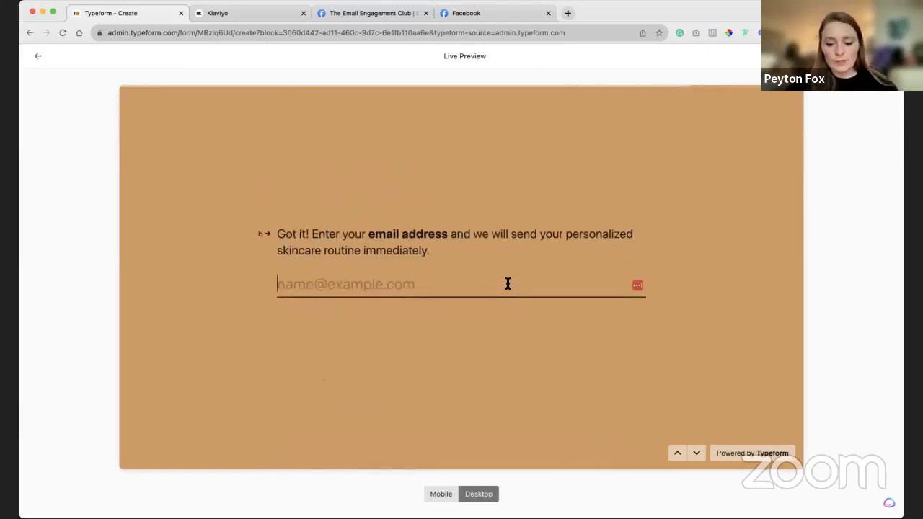
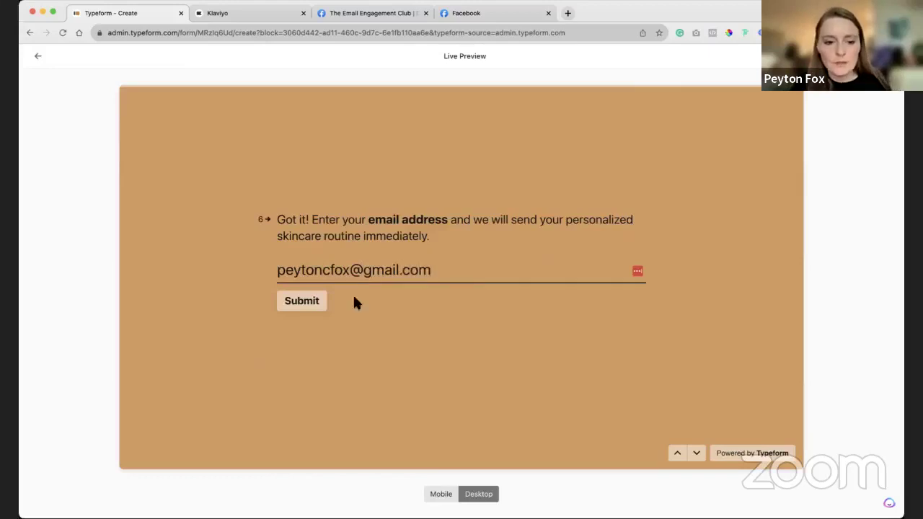
# Enter the respondent's email address, correcting a typo, and submit the quiz.
pyautogui.press('Return')
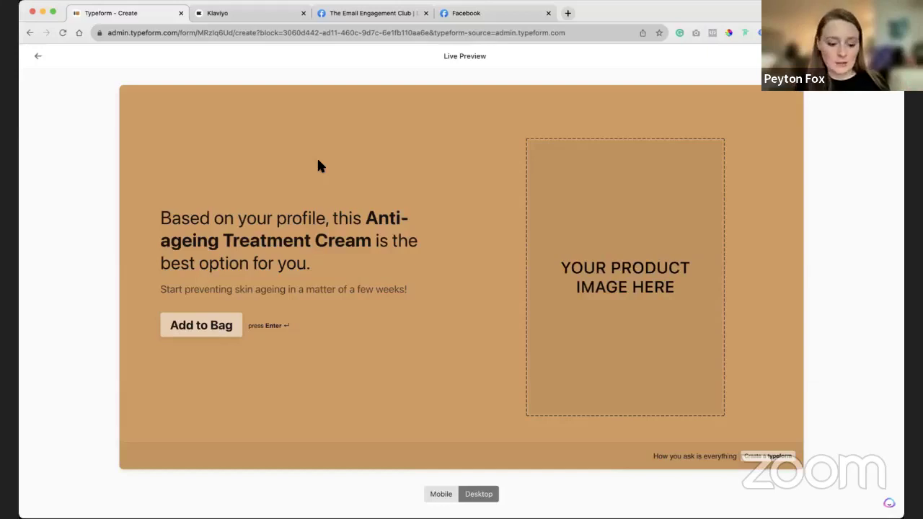
# Switch from the quiz's recommendation screen to Klaviyo.
pyautogui.click(229, 14)
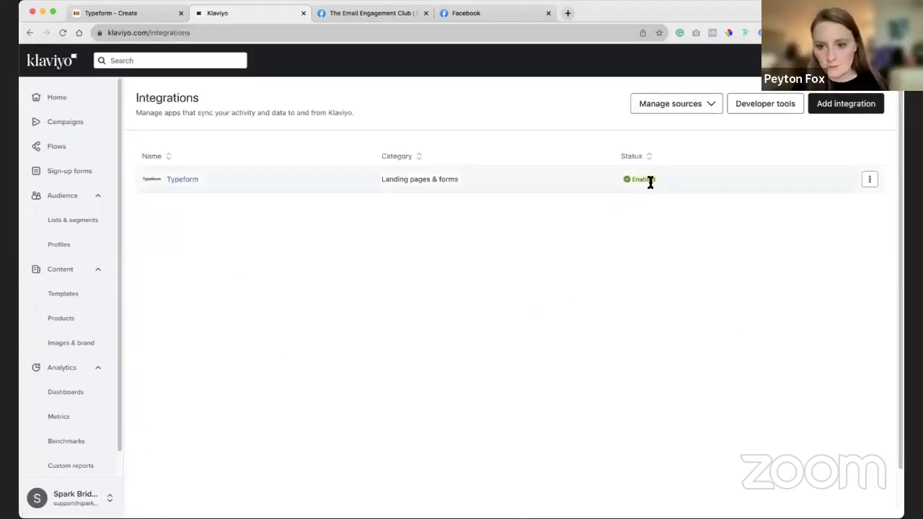
pyautogui.click(842, 109)
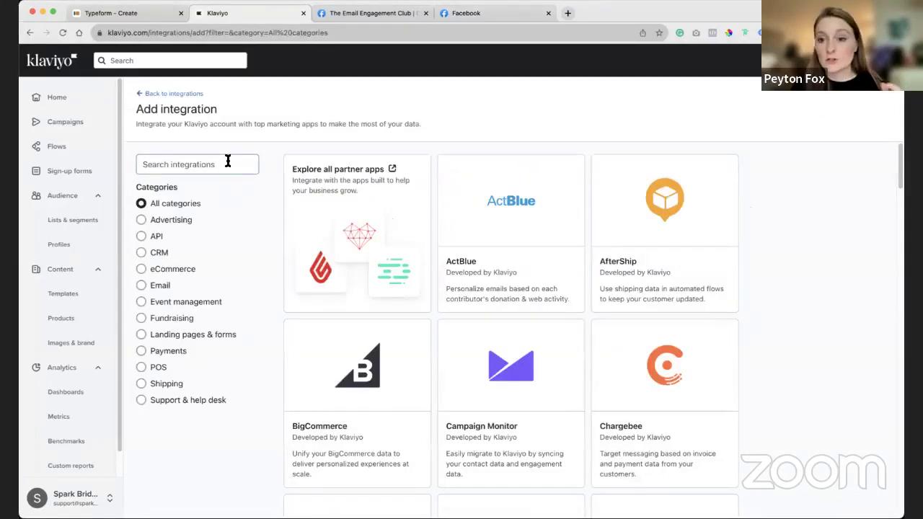
pyautogui.click(227, 163)
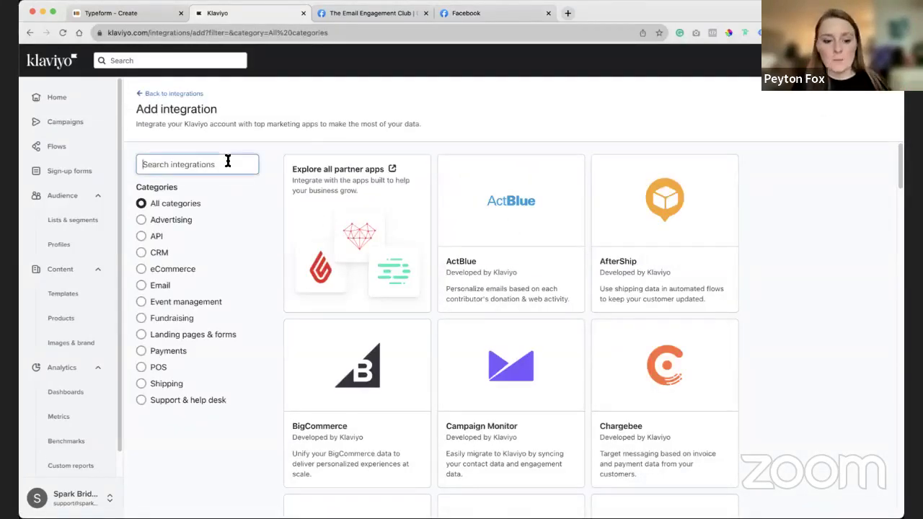
pyautogui.write('type')
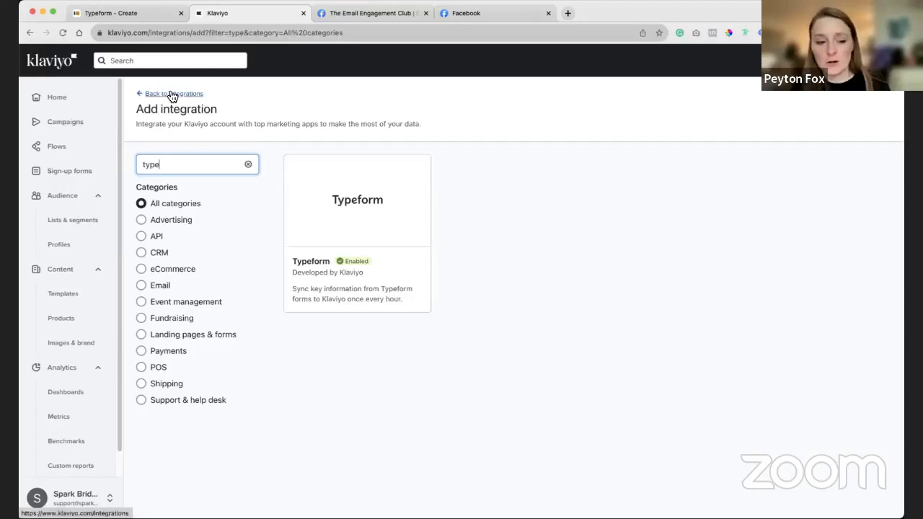
pyautogui.click(118, 16)
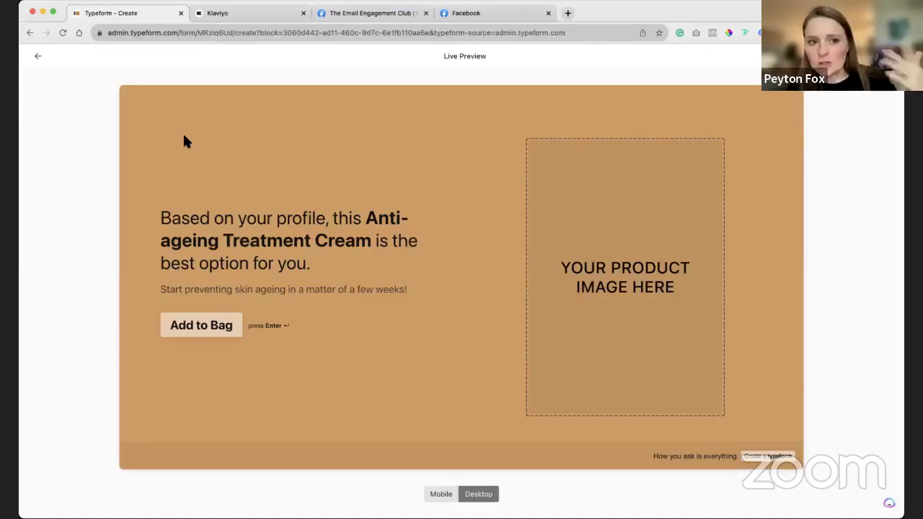
pyautogui.click(254, 17)
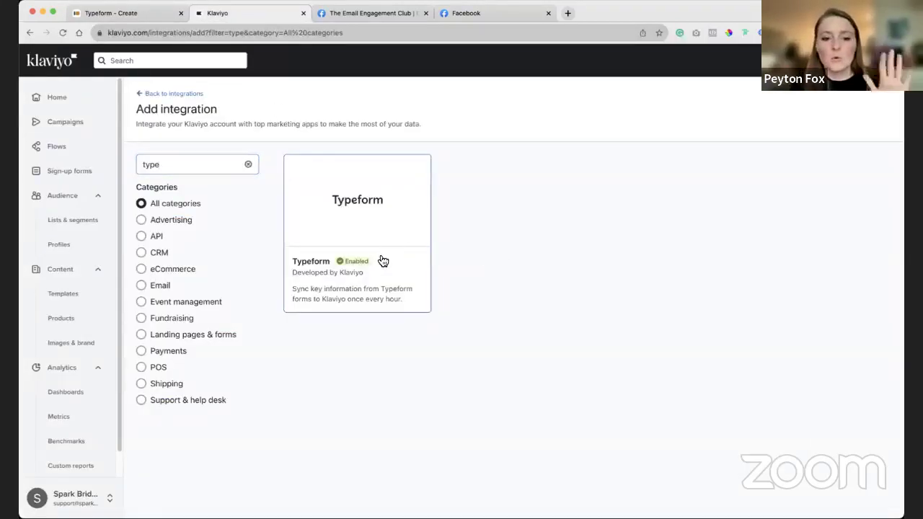
pyautogui.click(179, 95)
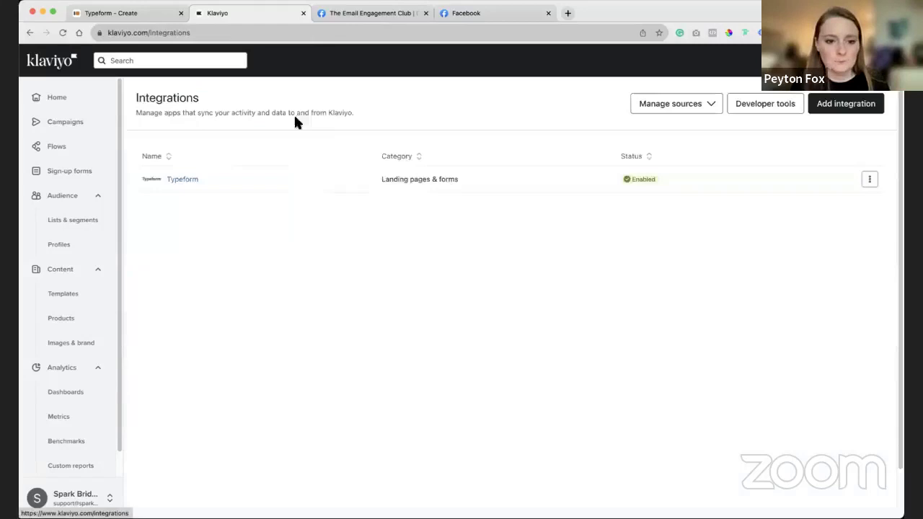
# Review the Typeform integration's sync settings and Newsletter list, then go to Lists & segments.
pyautogui.click(192, 187)
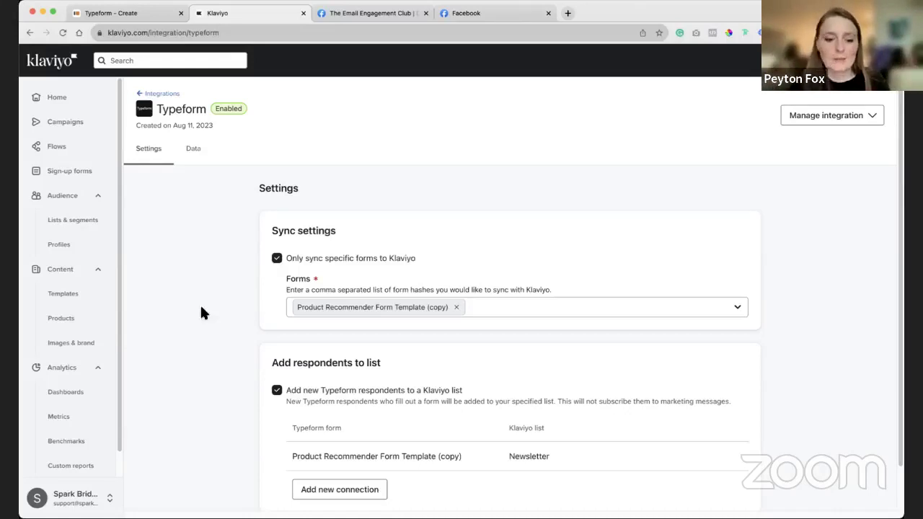
pyautogui.scroll(-1, 189, 346)
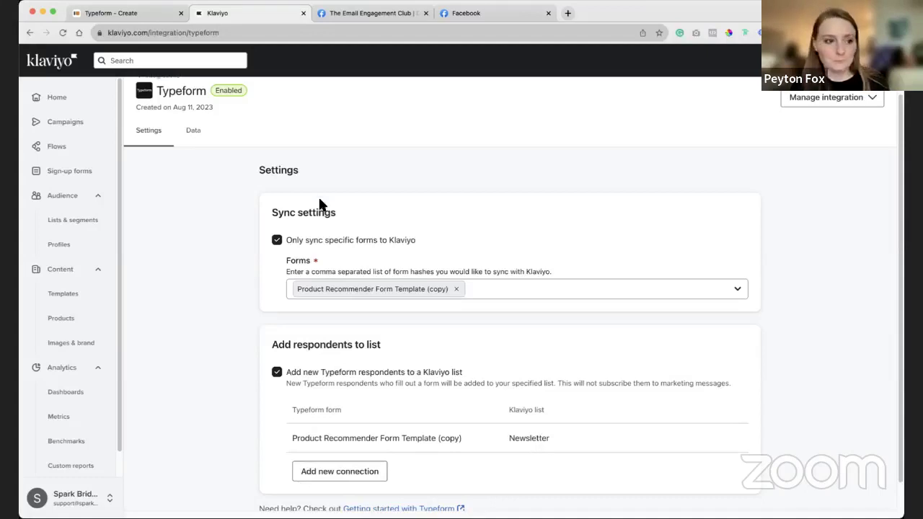
pyautogui.click(72, 227)
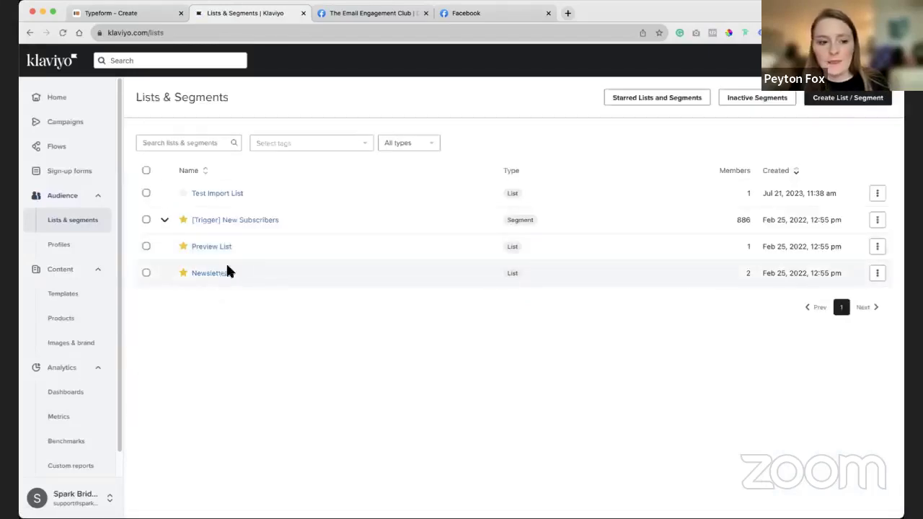
# Open the new Newsletter member's profile, show custom properties page 2, and expand the Aug 11 form submission.
pyautogui.click(219, 277)
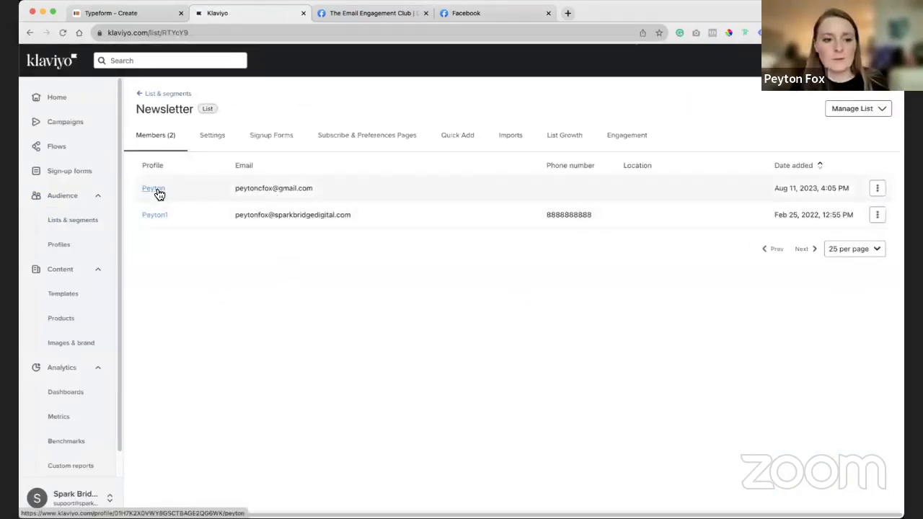
pyautogui.click(153, 188)
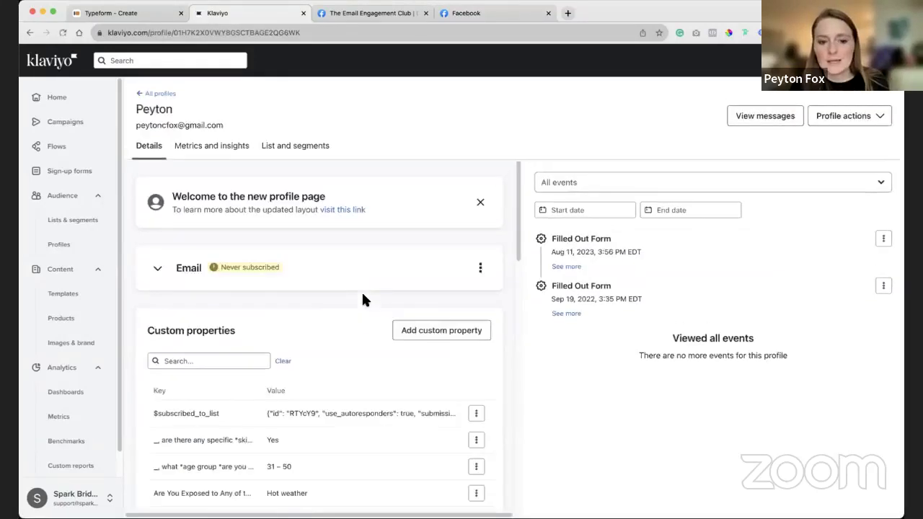
pyautogui.scroll(-5, 350, 311)
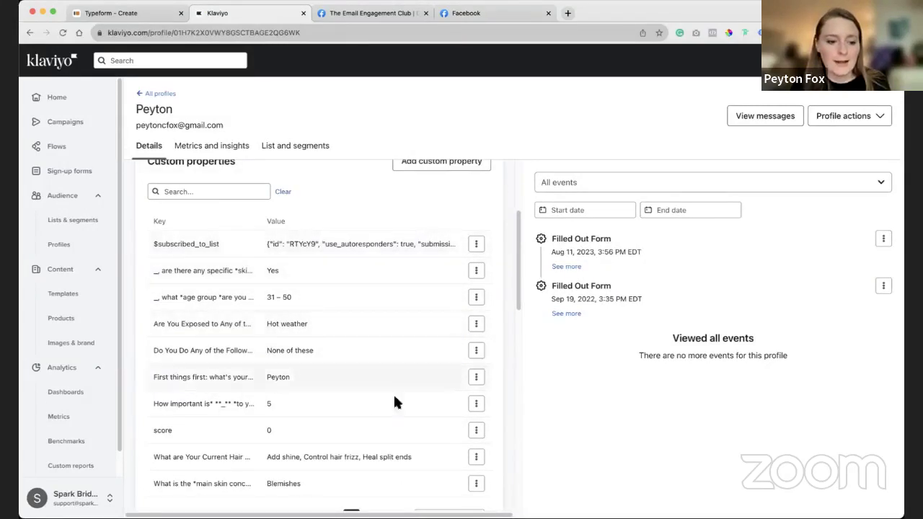
pyautogui.scroll(-3, 327, 349)
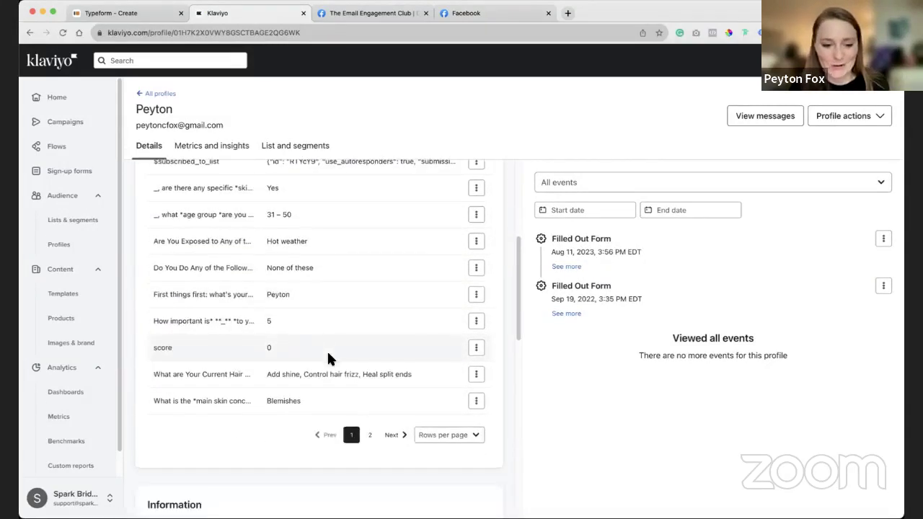
pyautogui.scroll(3, 346, 289)
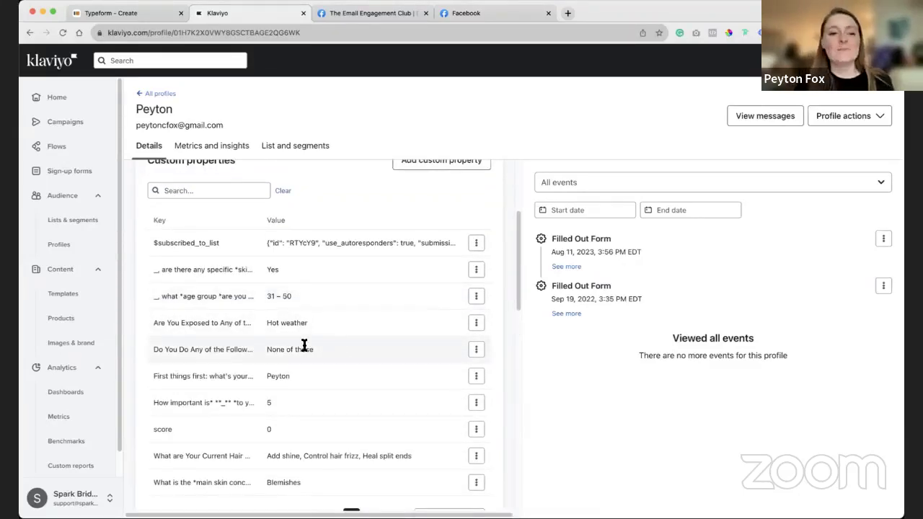
pyautogui.scroll(-1, 376, 432)
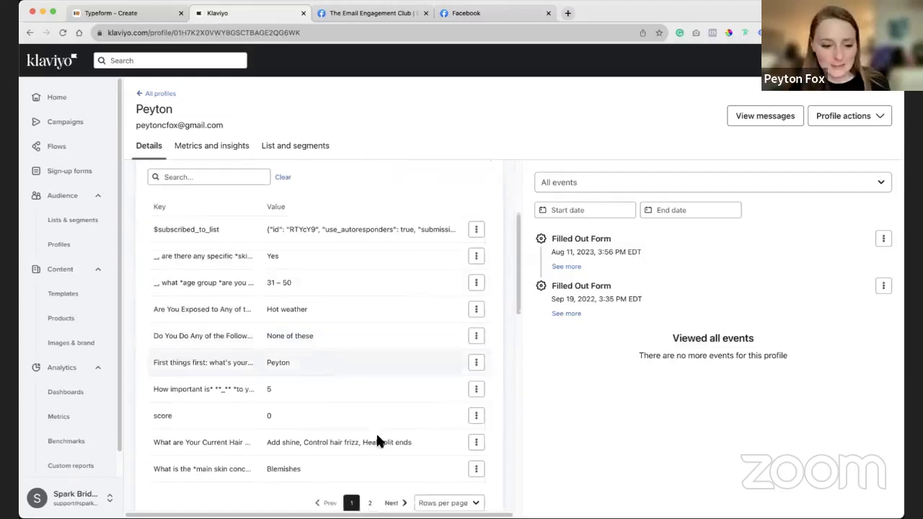
pyautogui.click(387, 497)
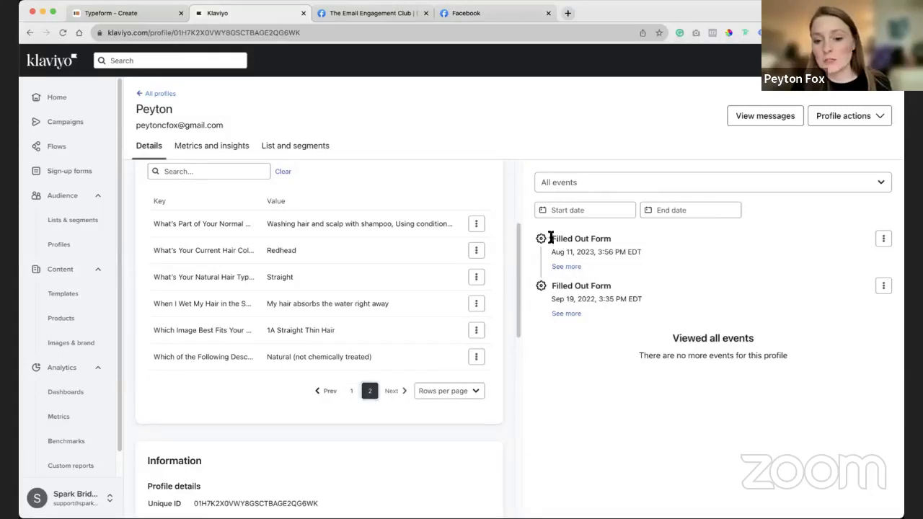
pyautogui.click(566, 266)
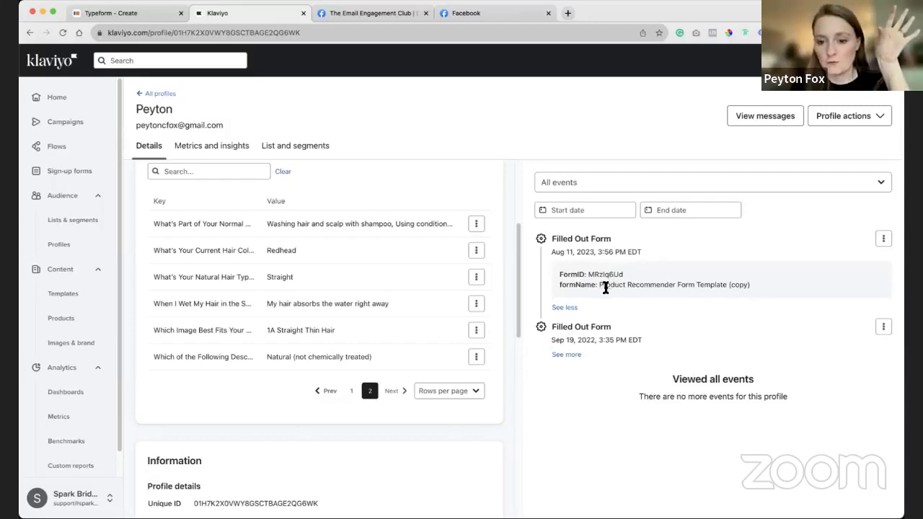
# Return to Lists & segments from the profile and start a new list or segment.
pyautogui.moveTo(600, 286); pyautogui.dragTo(771, 286)
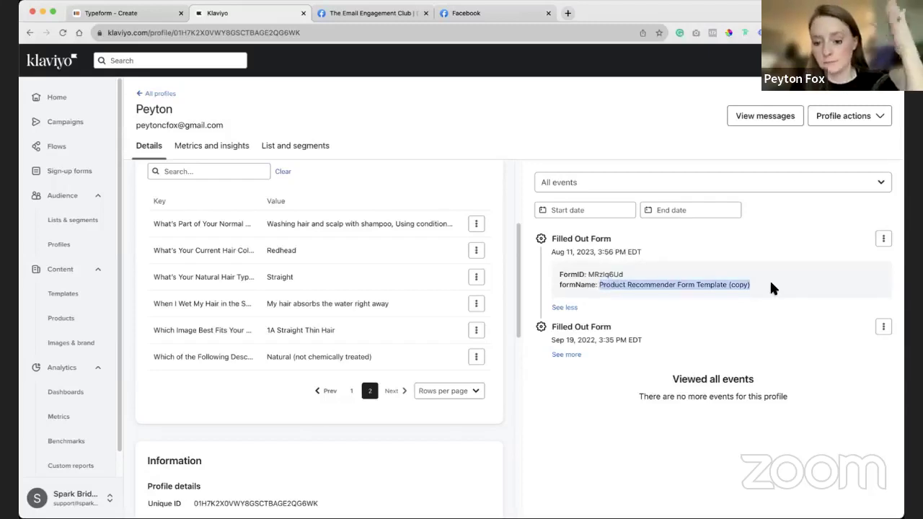
pyautogui.click(640, 286)
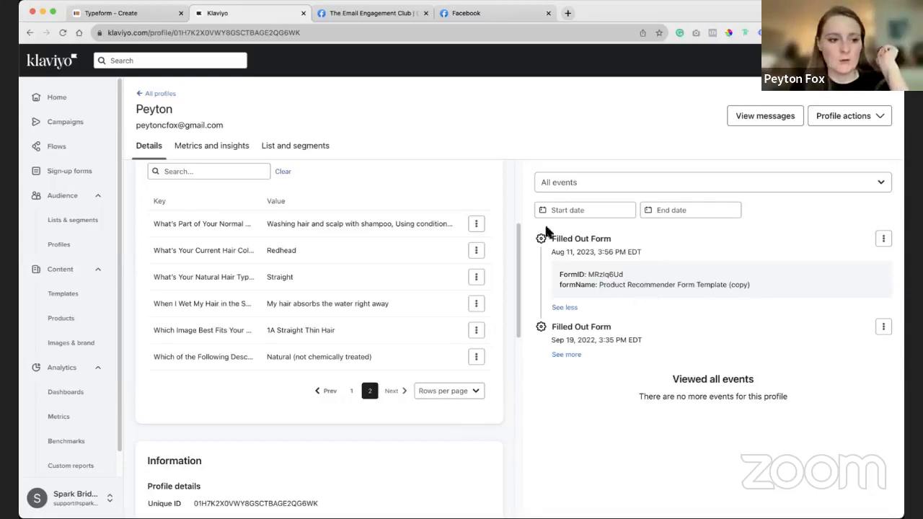
pyautogui.click(107, 223)
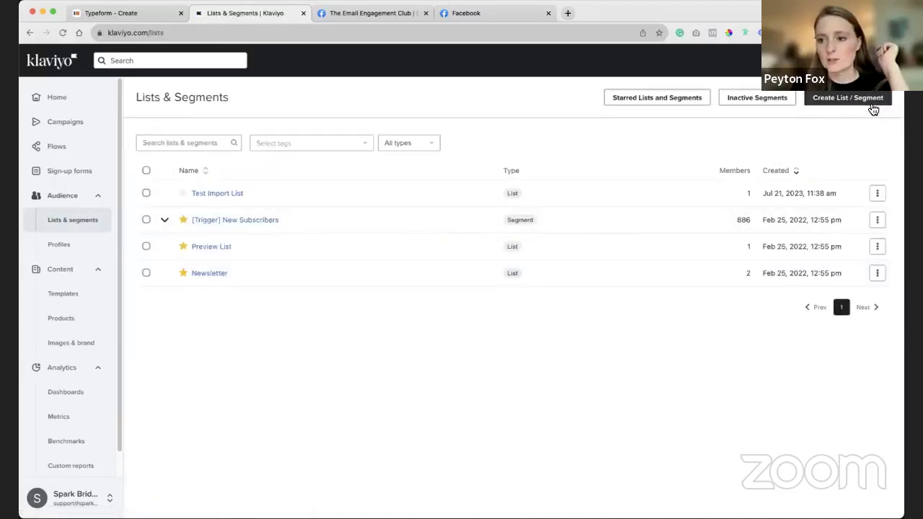
pyautogui.click(873, 109)
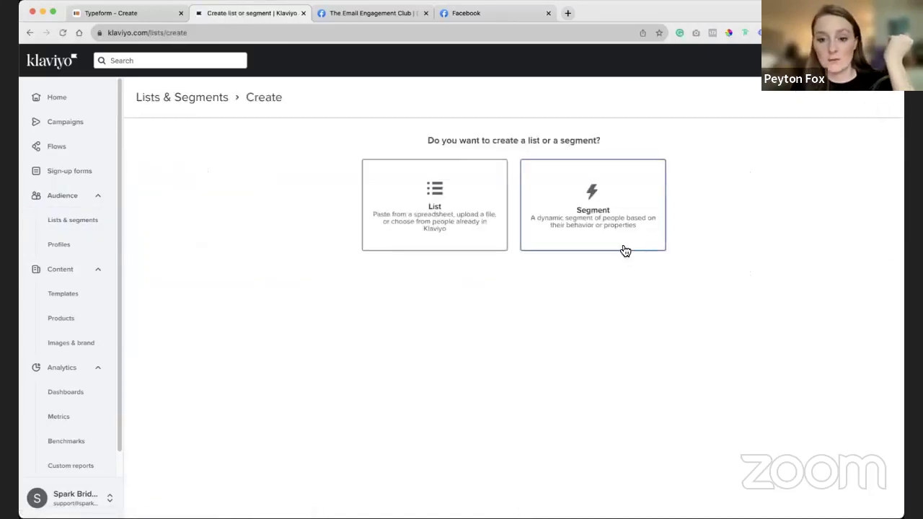
# Choose a segment, rename it from Ageing to Skincare, and show the condition types.
pyautogui.click(618, 243)
pyautogui.click(501, 170)
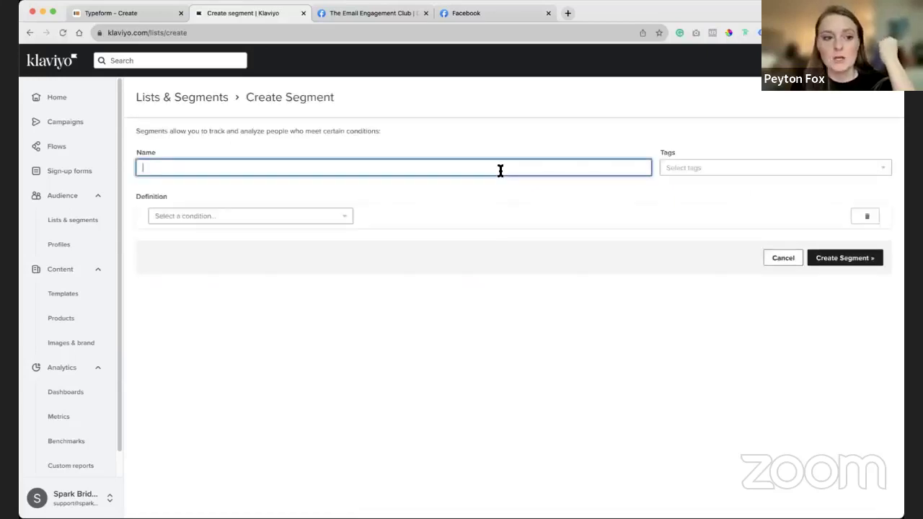
pyautogui.write('Ageing')
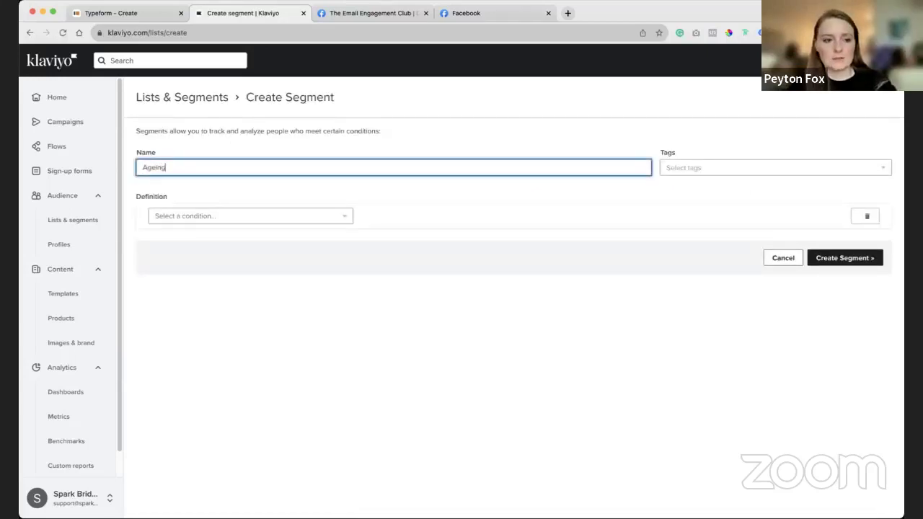
pyautogui.click(496, 271)
pyautogui.click(320, 165)
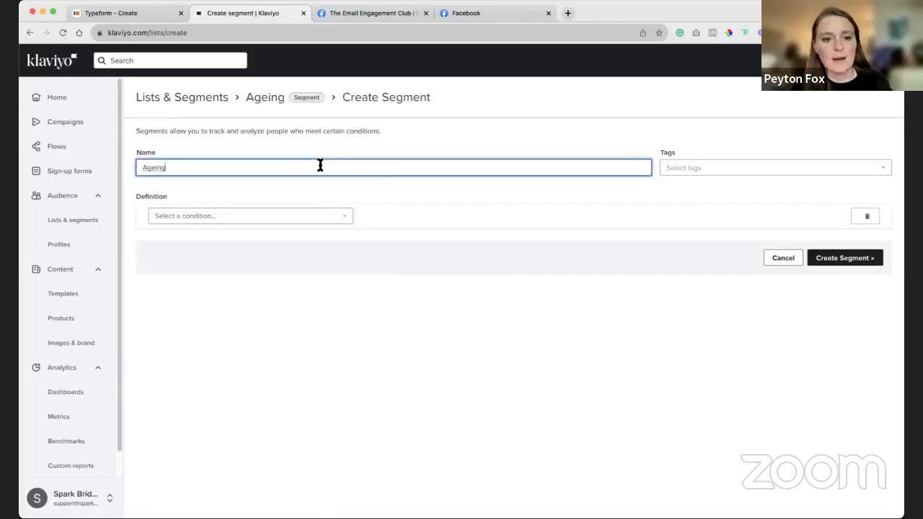
pyautogui.press('super+a')
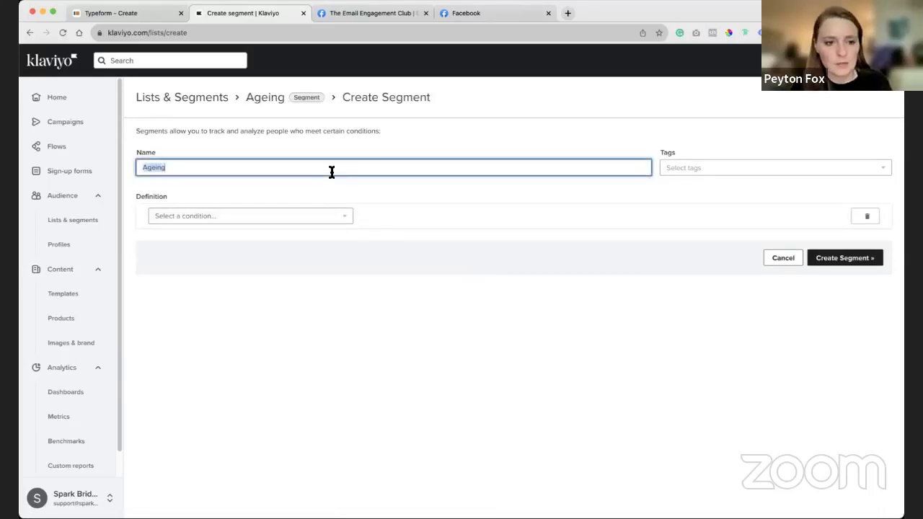
pyautogui.write('Skincare')
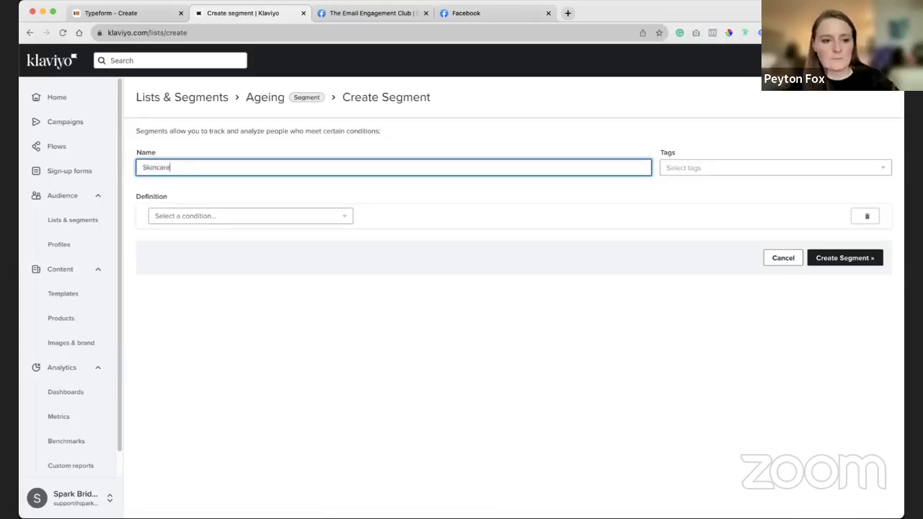
pyautogui.click(362, 269)
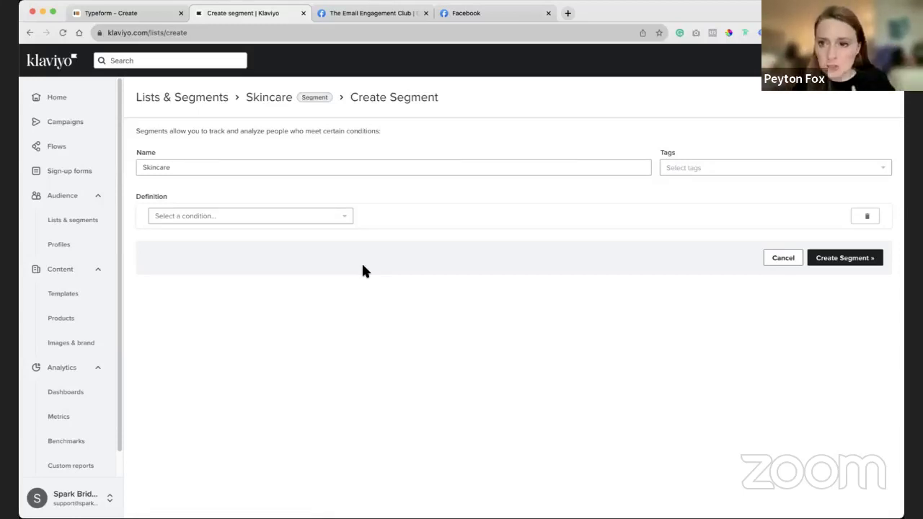
pyautogui.click(340, 222)
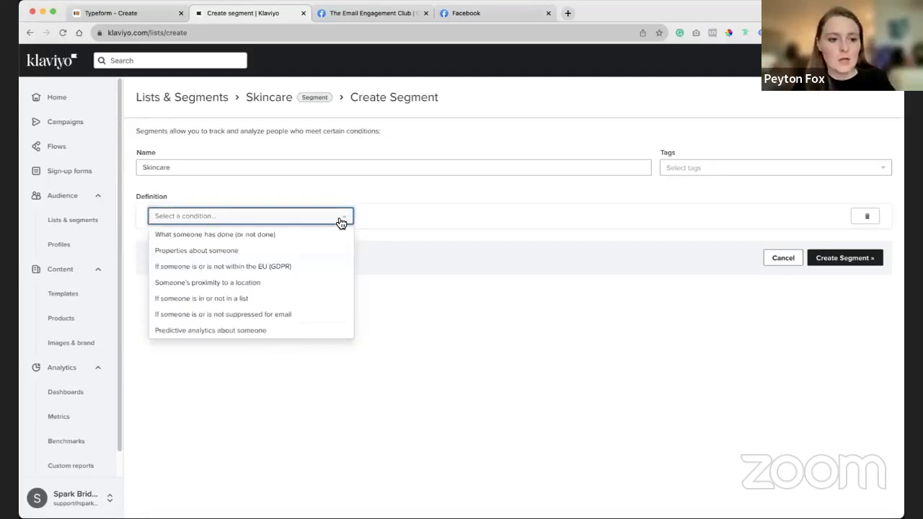
# Add a profile-property condition: skin concerns quiz question equals Yes.
pyautogui.click(270, 254)
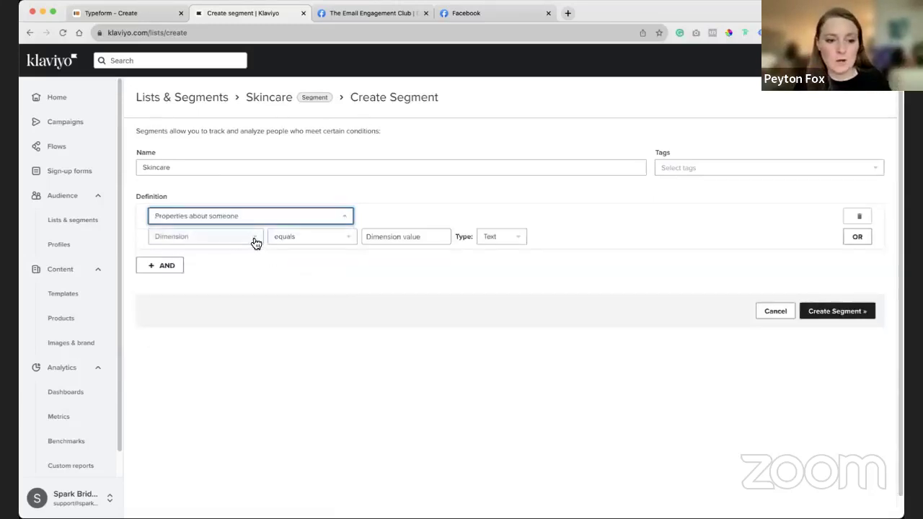
pyautogui.click(255, 239)
pyautogui.moveTo(268, 282); pyautogui.dragTo(274, 325)
pyautogui.scroll(-2, 274, 331)
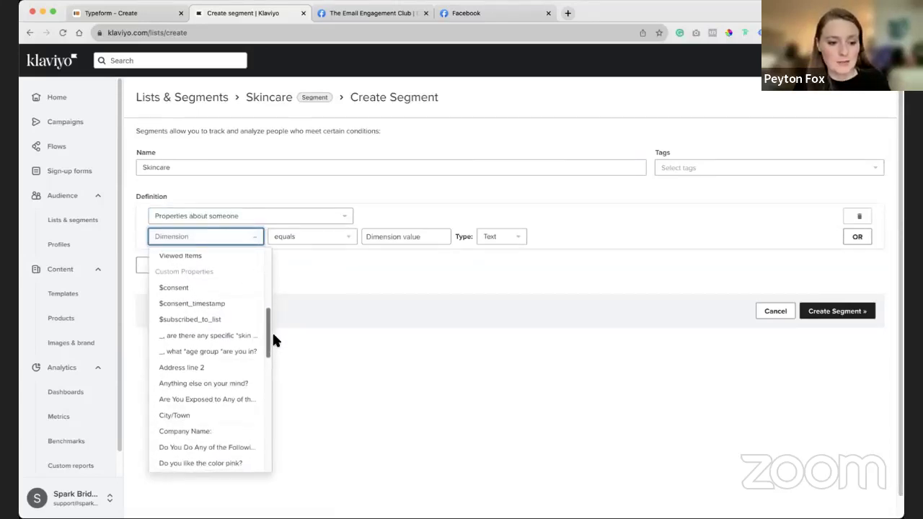
pyautogui.click(249, 335)
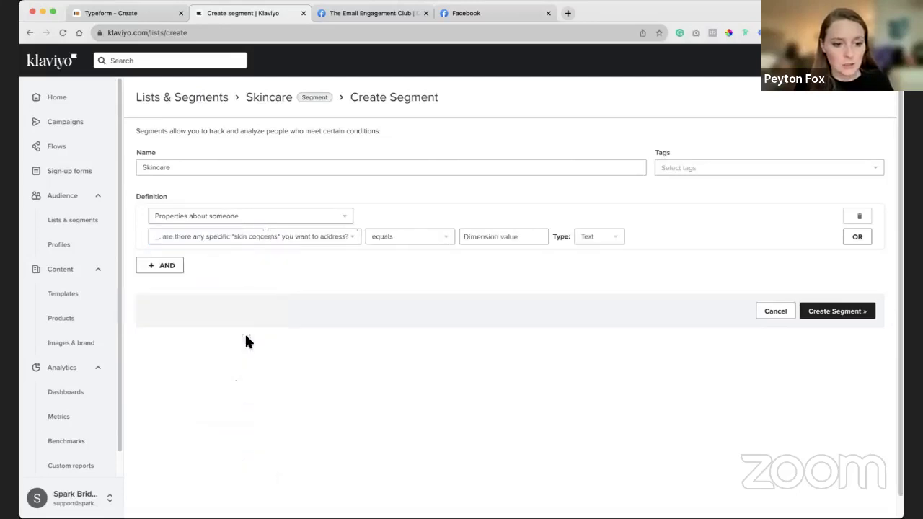
pyautogui.click(423, 241)
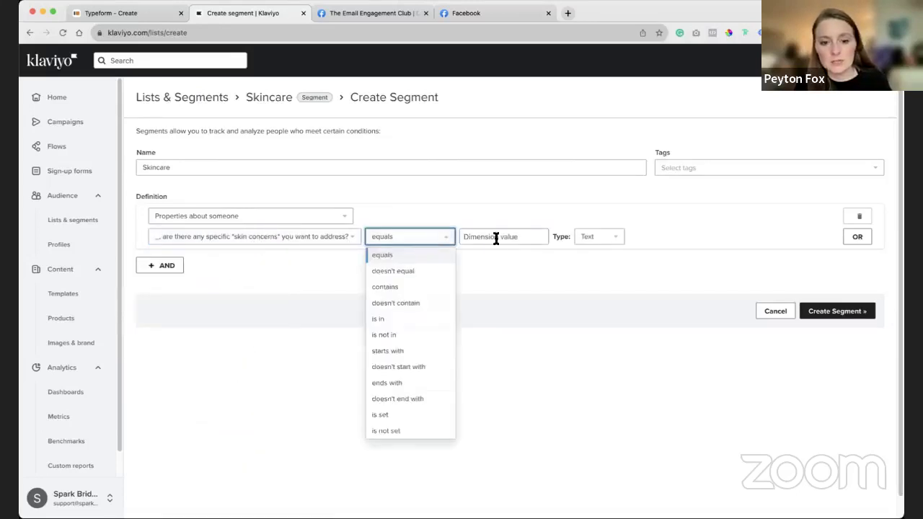
pyautogui.click(496, 237)
pyautogui.click(496, 250)
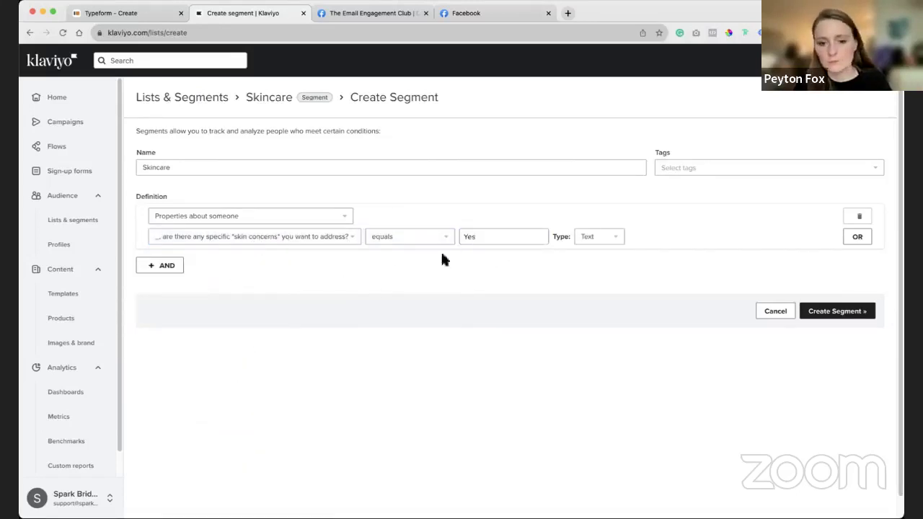
# Change the condition to main skin concern equals Blemishes.
pyautogui.click(342, 242)
pyautogui.scroll(-3, 288, 385)
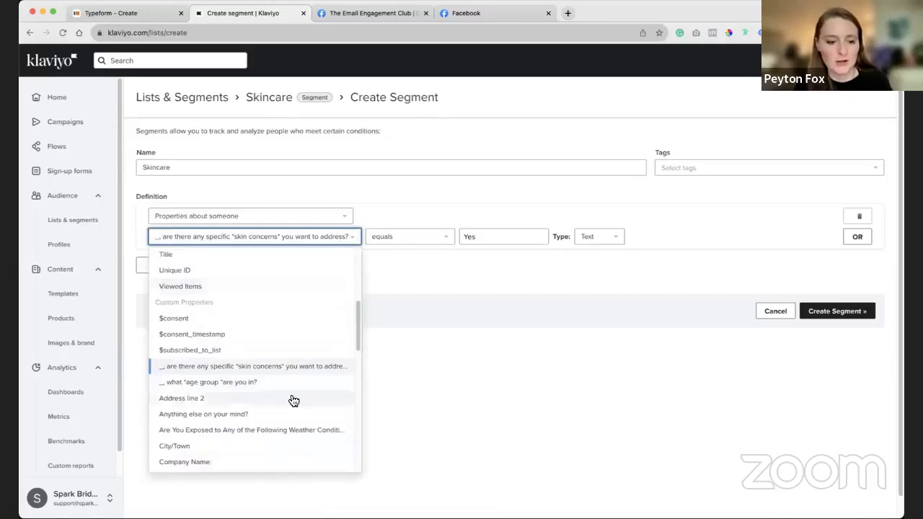
pyautogui.scroll(-2, 283, 389)
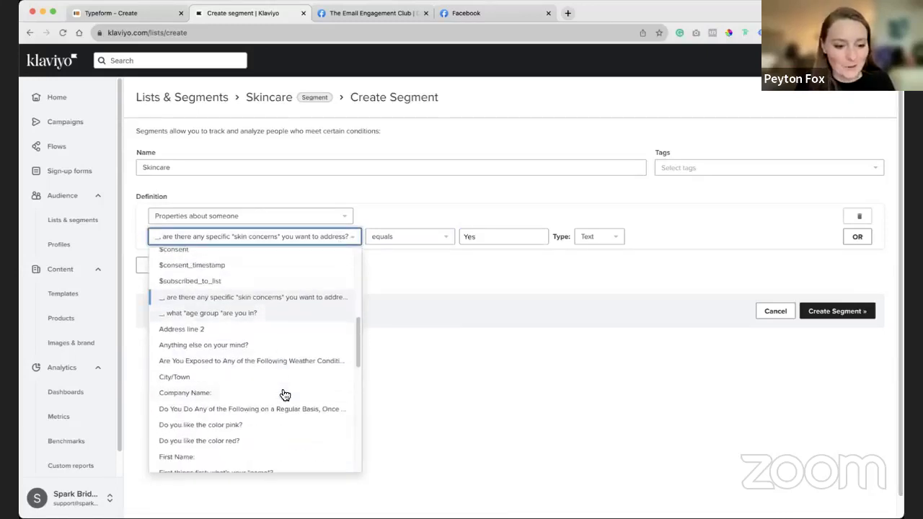
pyautogui.scroll(-5, 286, 377)
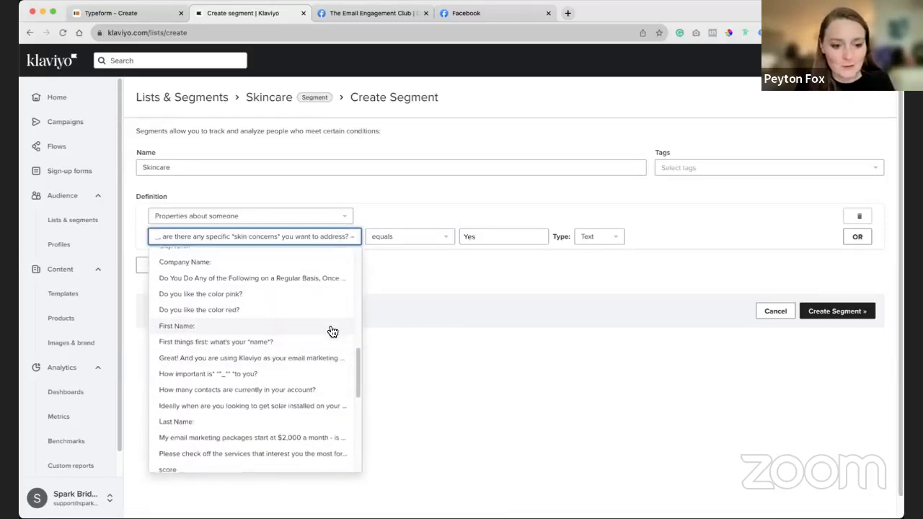
pyautogui.scroll(5, 328, 330)
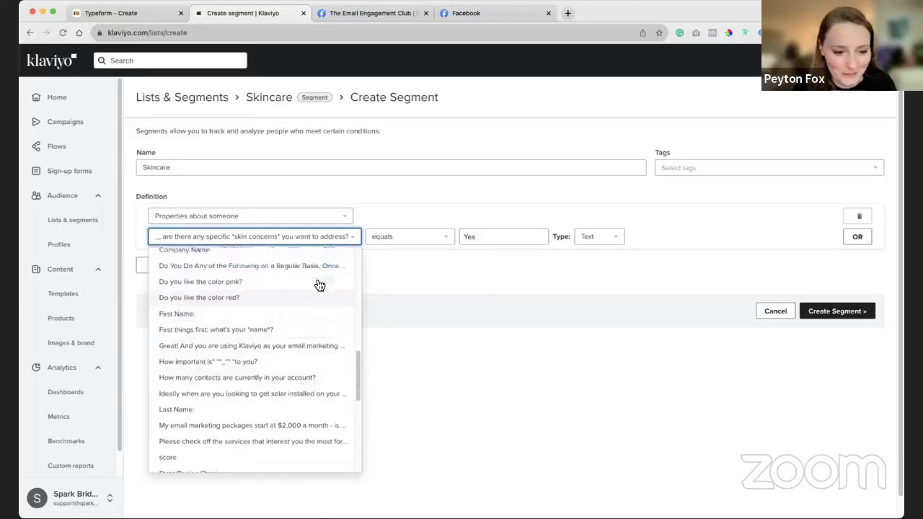
pyautogui.scroll(-3, 308, 344)
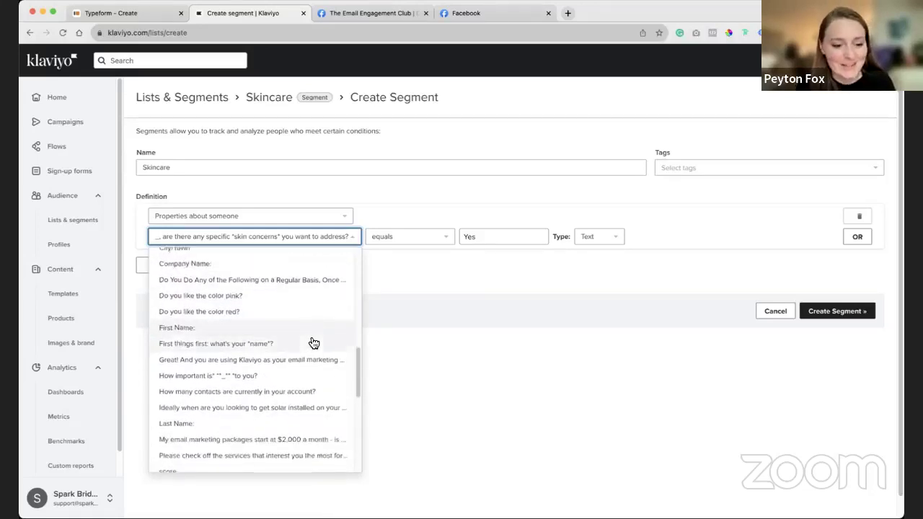
pyautogui.scroll(-10, 322, 383)
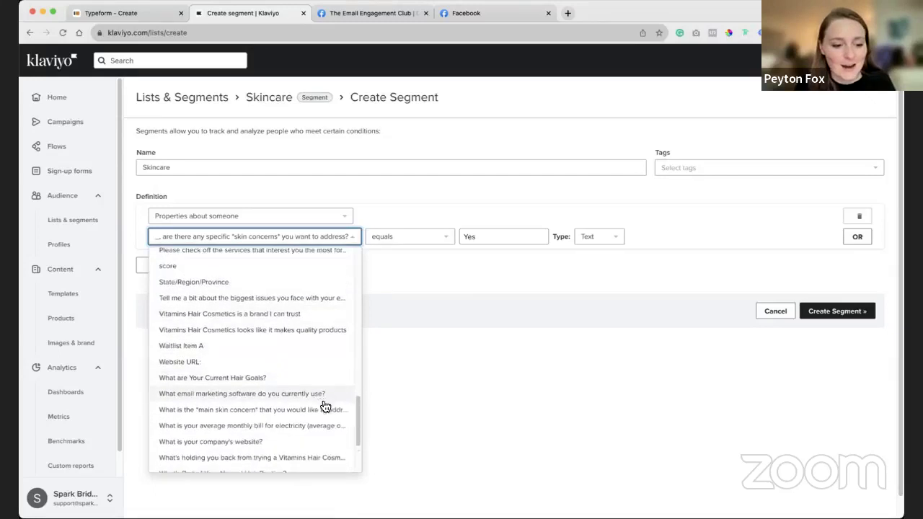
pyautogui.scroll(-2, 325, 407)
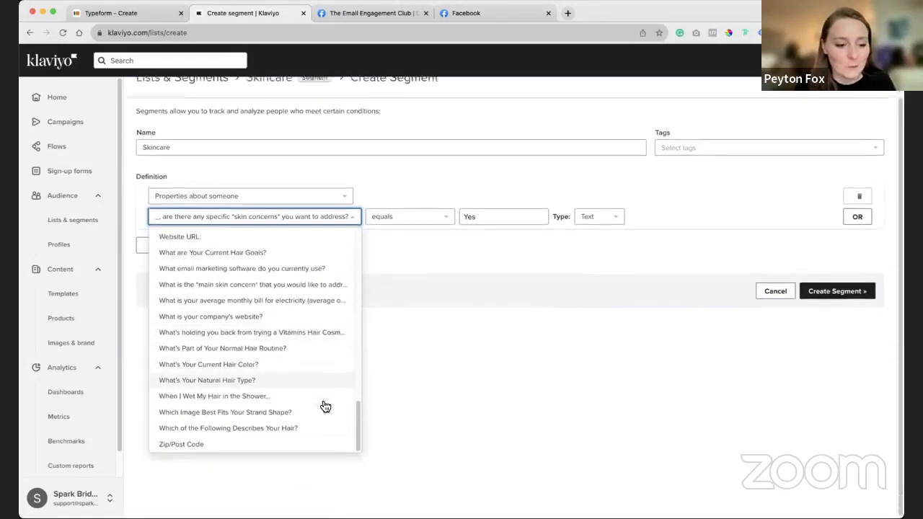
pyautogui.scroll(1, 310, 360)
pyautogui.scroll(3, 308, 353)
pyautogui.click(317, 344)
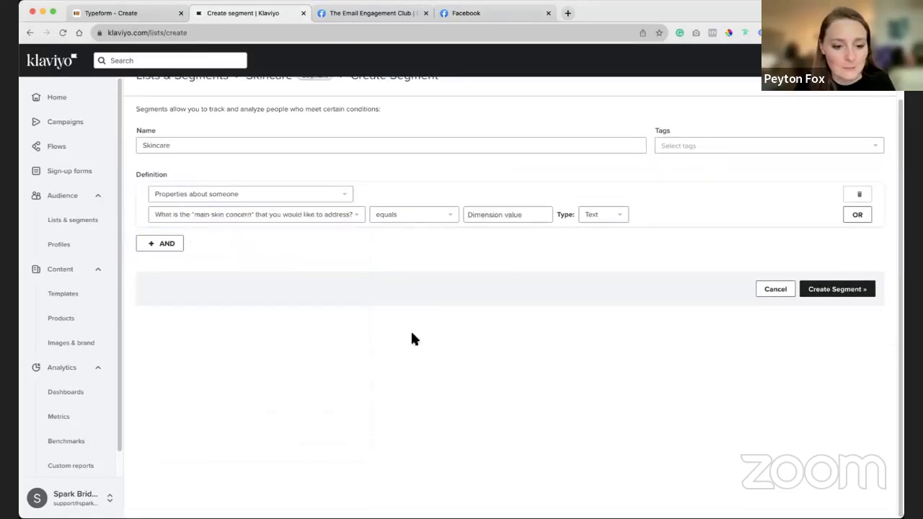
pyautogui.click(496, 220)
pyautogui.click(490, 229)
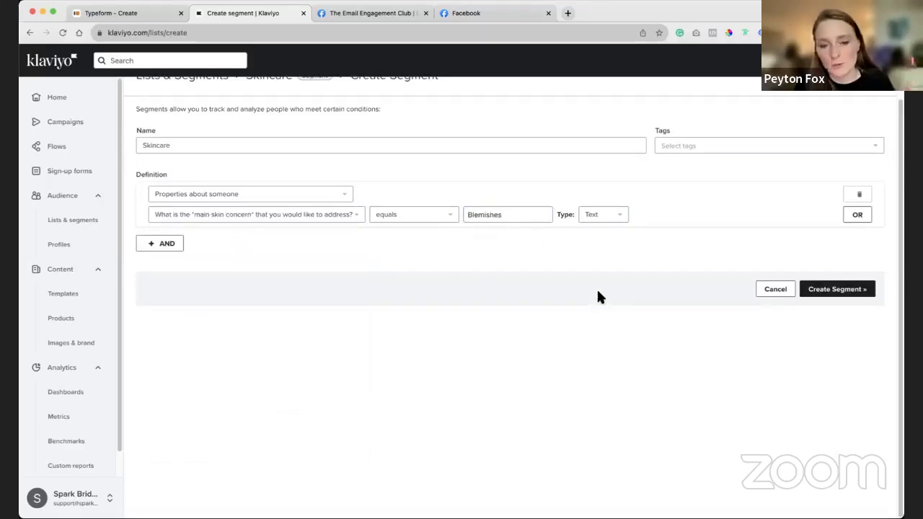
# Rename the segment 'Skincare - Blemishes' and create it.
pyautogui.click(515, 148)
pyautogui.write('- B')
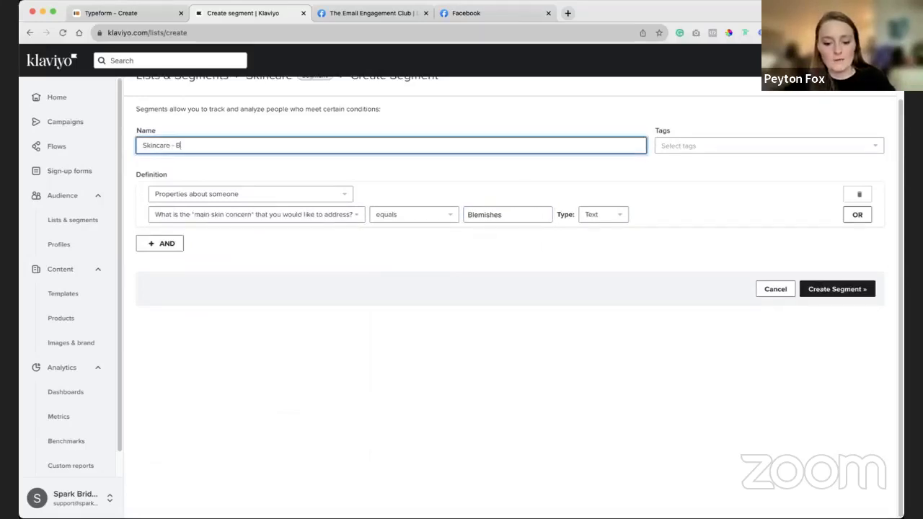
pyautogui.write('lemishes')
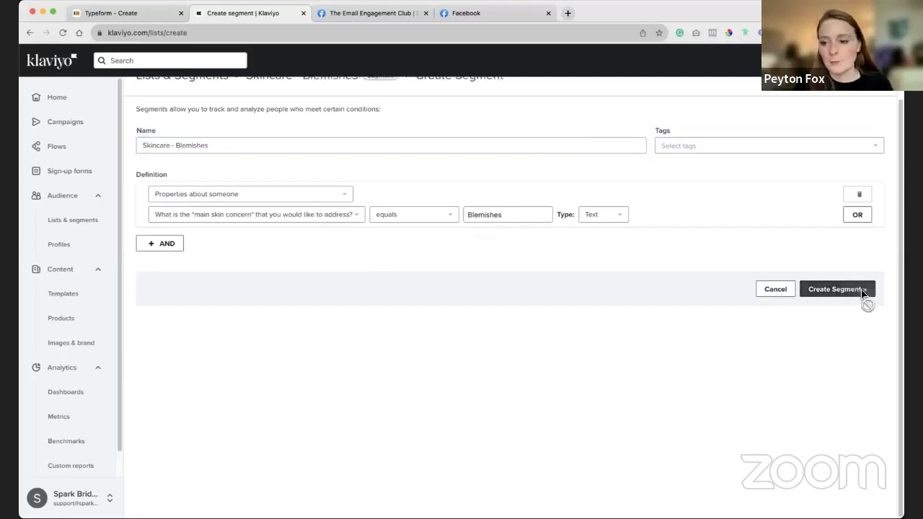
pyautogui.click(862, 291)
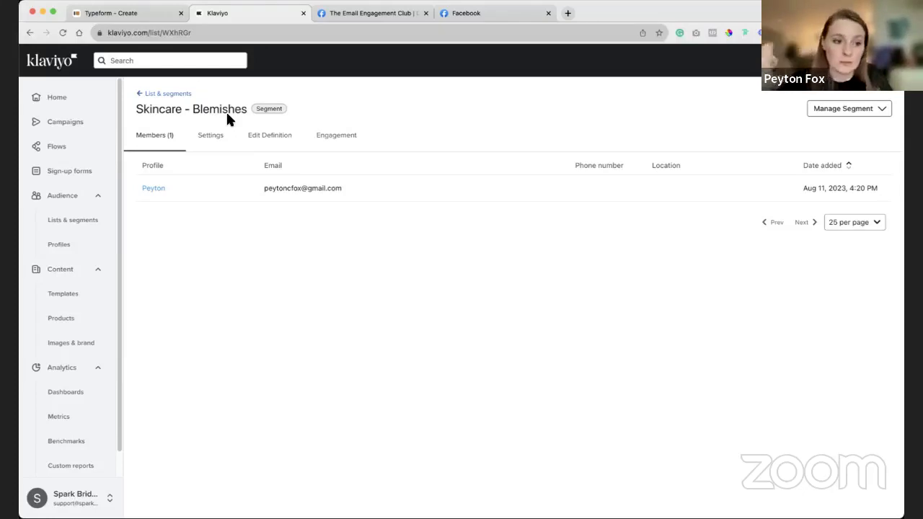
# Go from the segment's members page to the Flows list.
pyautogui.click(86, 155)
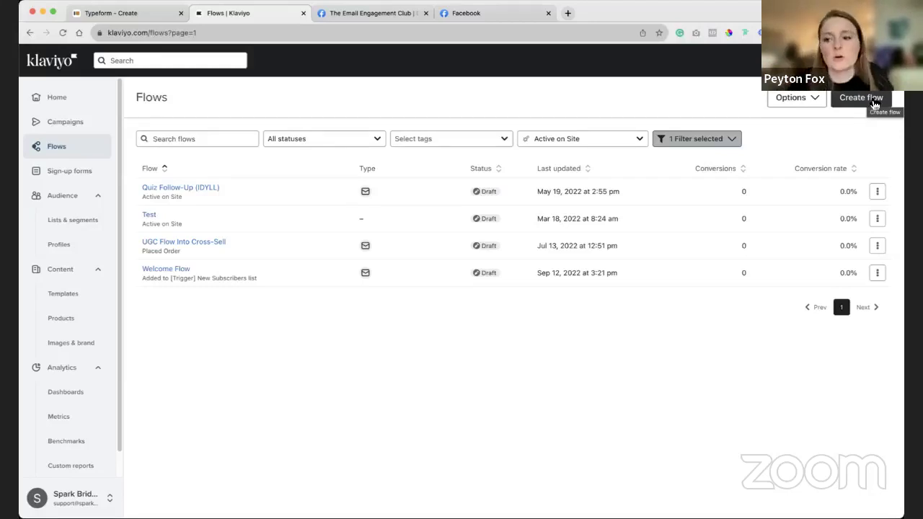
# Create a from-scratch flow named 'Quiz Nurture'.
pyautogui.click(874, 105)
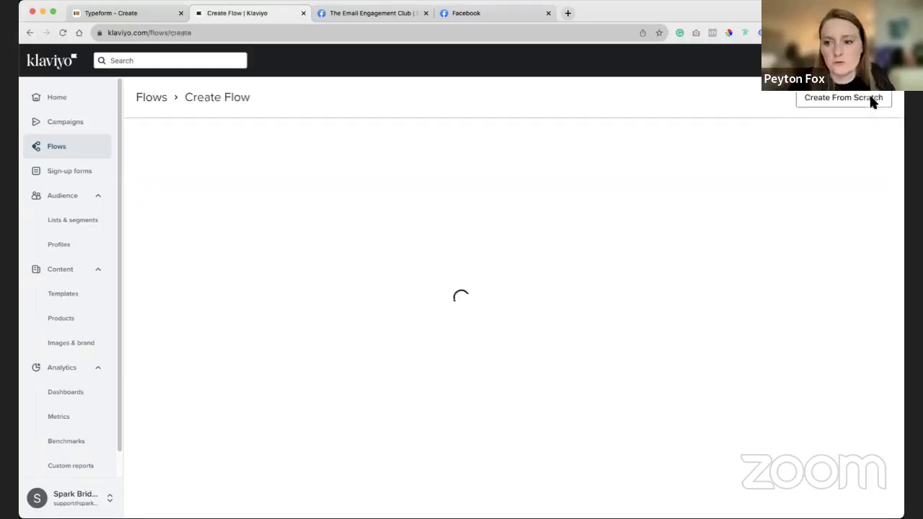
pyautogui.click(833, 99)
pyautogui.click(511, 166)
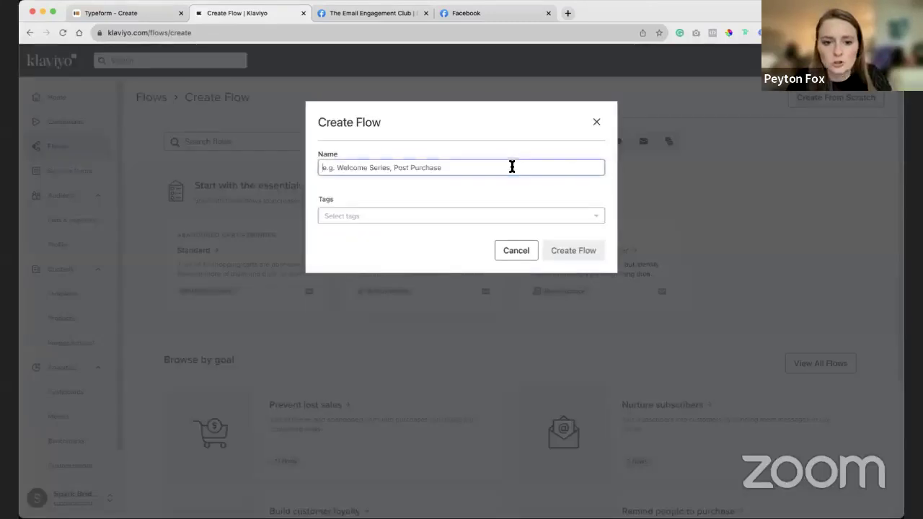
pyautogui.write('Quiz Nurture')
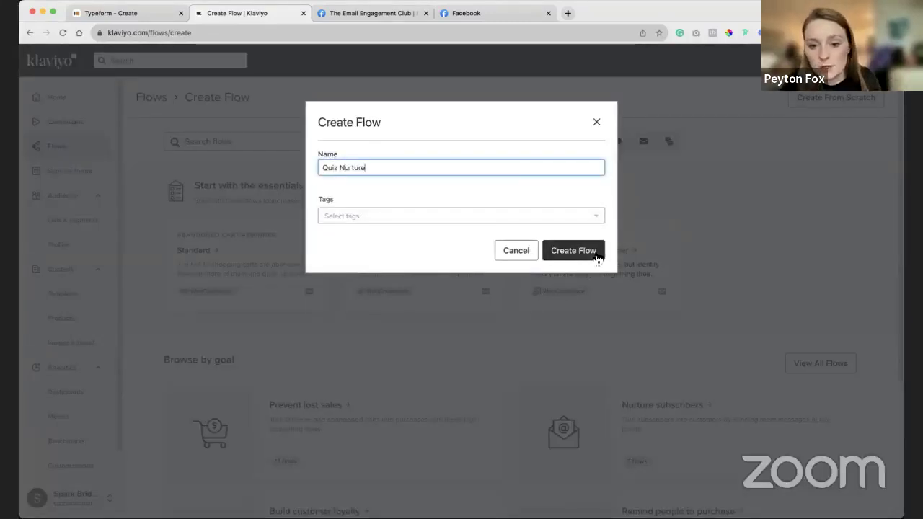
pyautogui.click(597, 255)
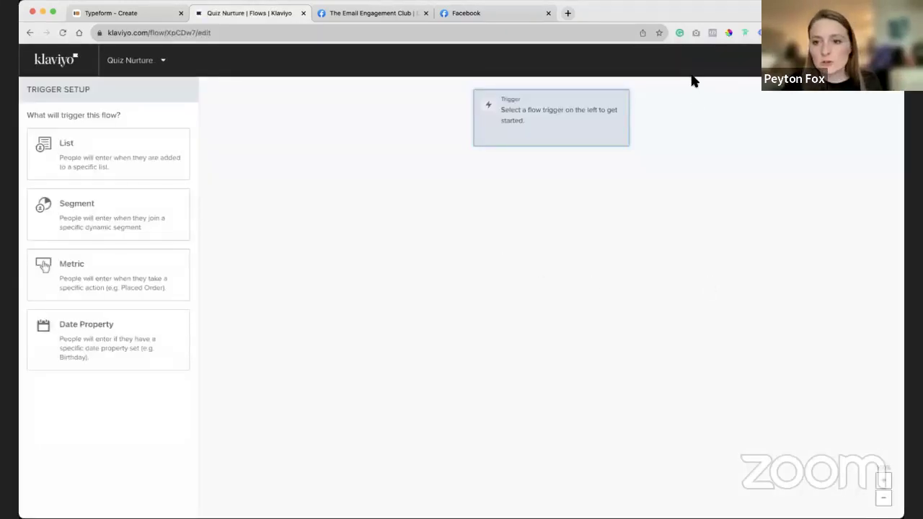
# Set the flow trigger to the Filled Out Form metric.
pyautogui.click(120, 272)
pyautogui.click(122, 193)
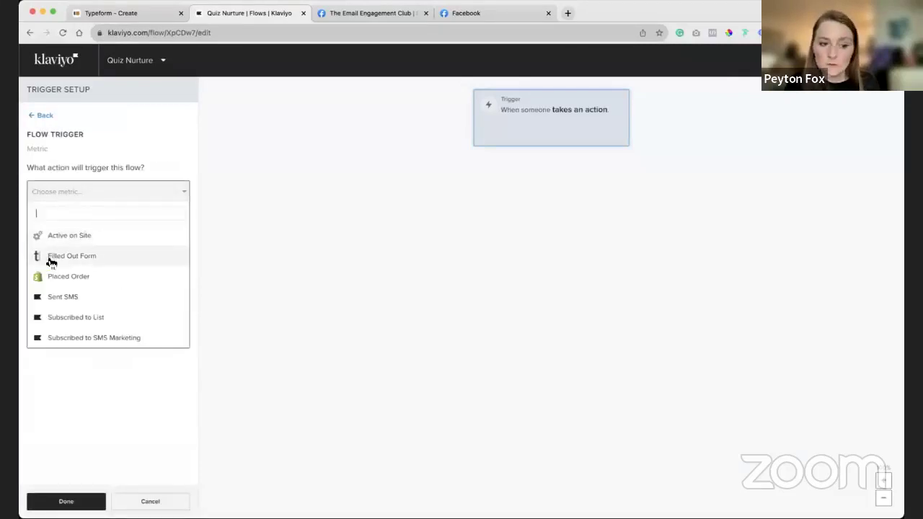
pyautogui.click(47, 260)
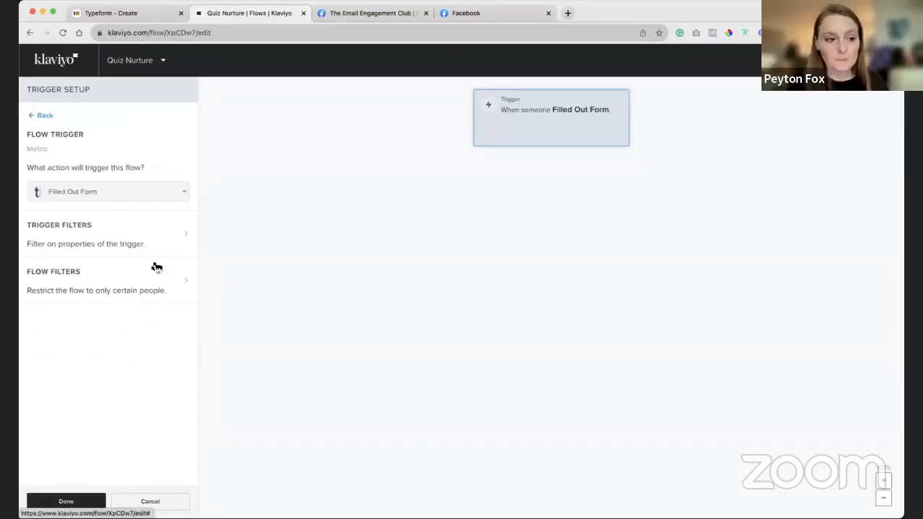
# Filter the trigger to FormName equals Product Recommender Form Template (copy), then save and finish.
pyautogui.click(151, 224)
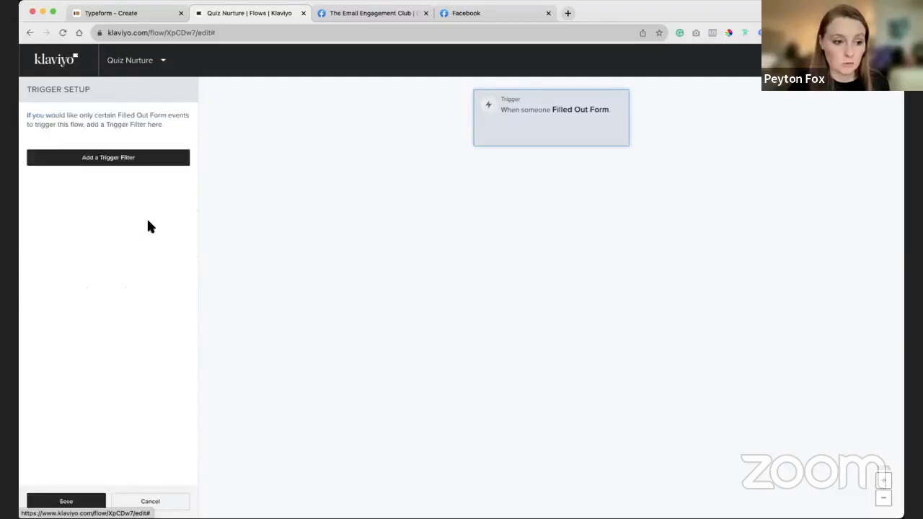
pyautogui.click(127, 160)
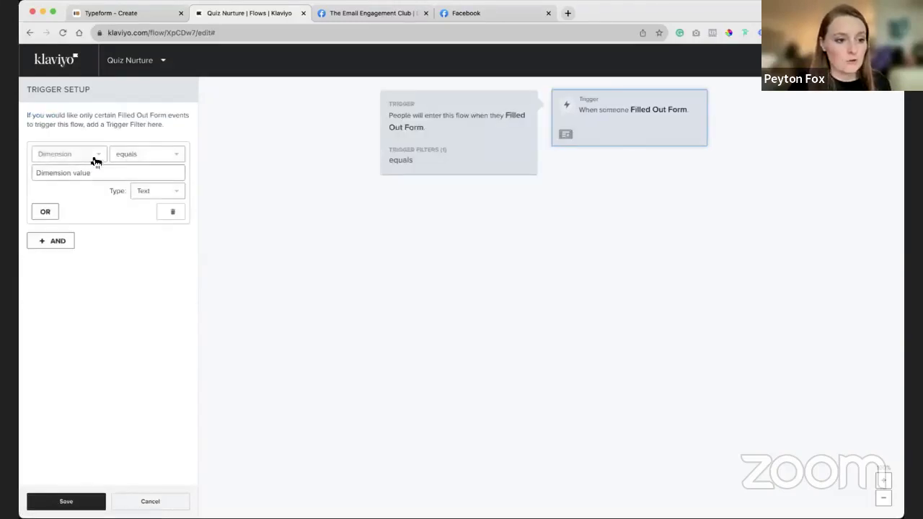
pyautogui.click(88, 155)
pyautogui.click(76, 215)
pyautogui.click(130, 171)
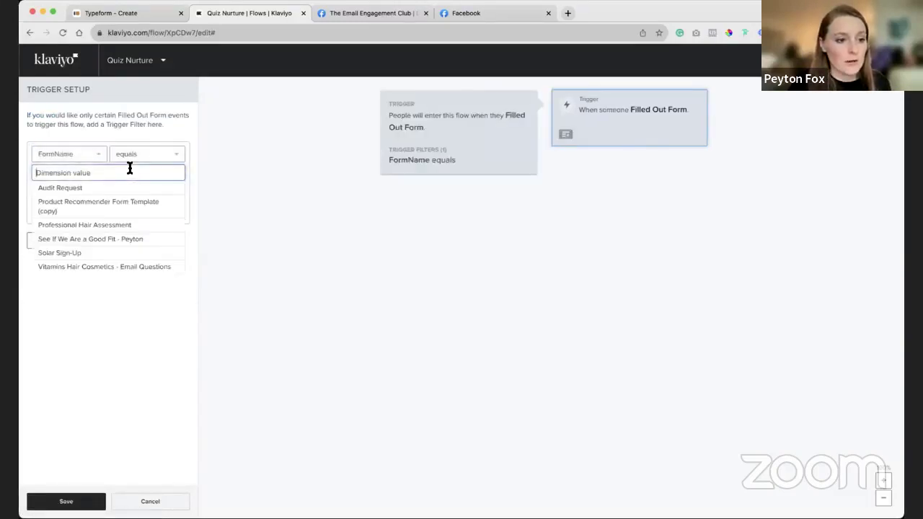
pyautogui.click(130, 203)
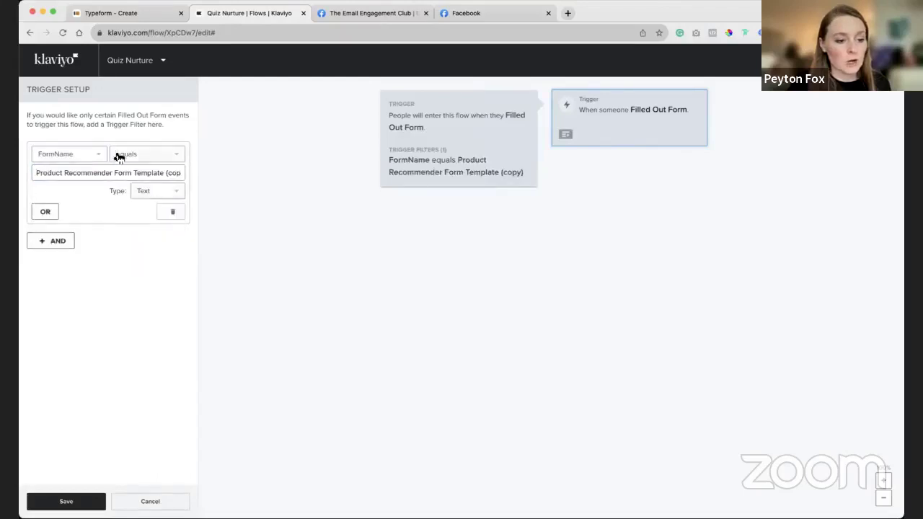
pyautogui.click(80, 503)
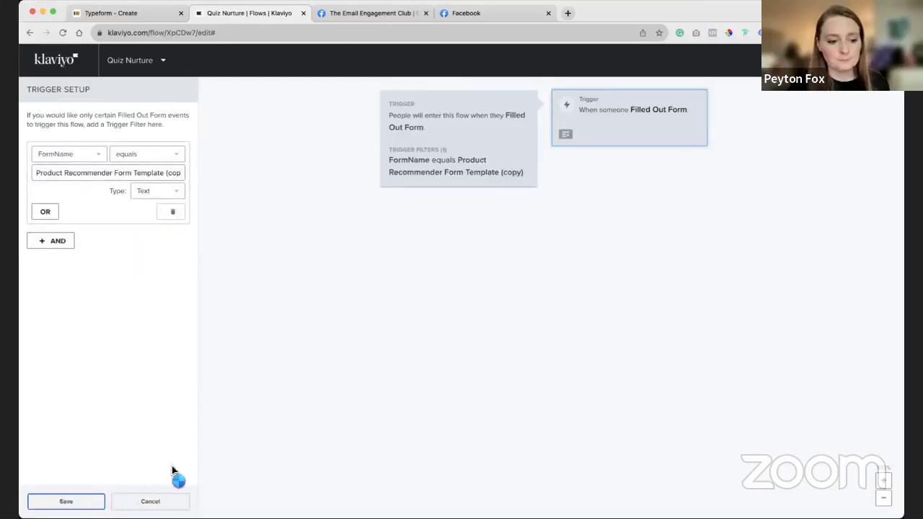
pyautogui.click(66, 501)
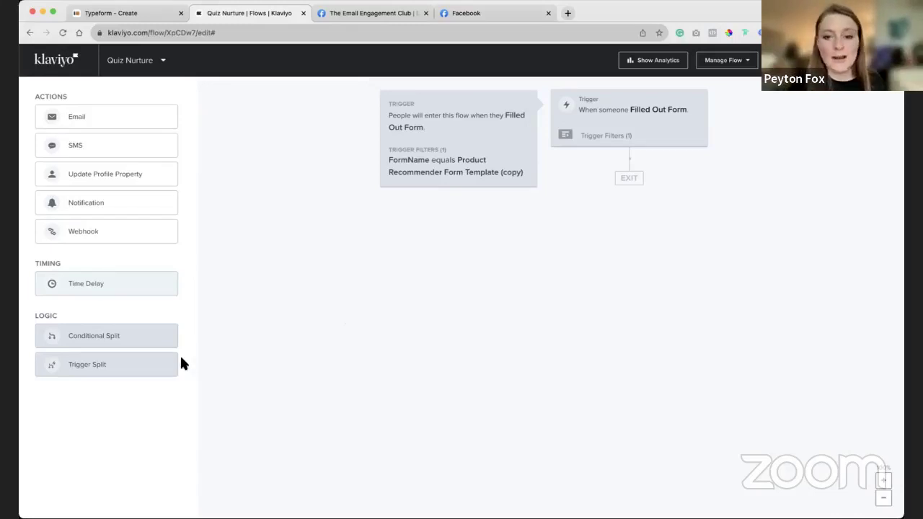
# Add a trigger split below the trigger, then delete it.
pyautogui.moveTo(166, 364); pyautogui.dragTo(659, 200)
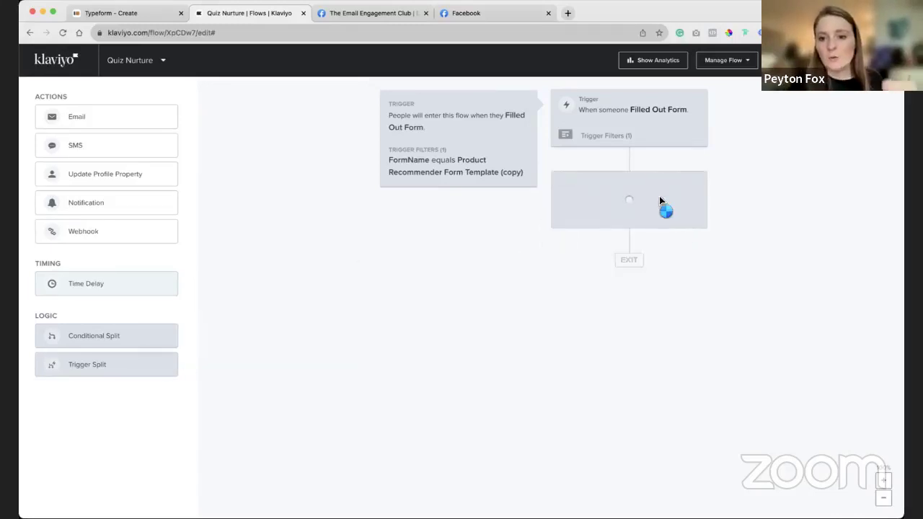
pyautogui.click(95, 291)
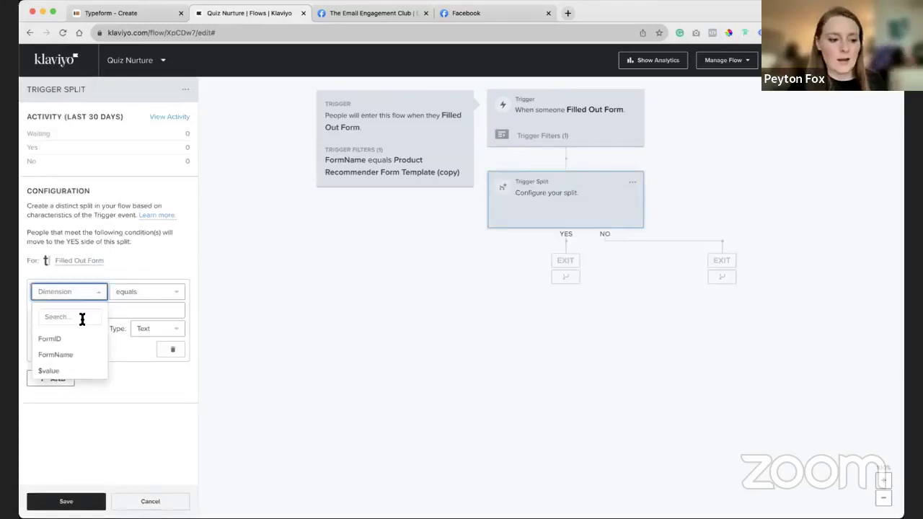
pyautogui.click(124, 230)
pyautogui.click(632, 181)
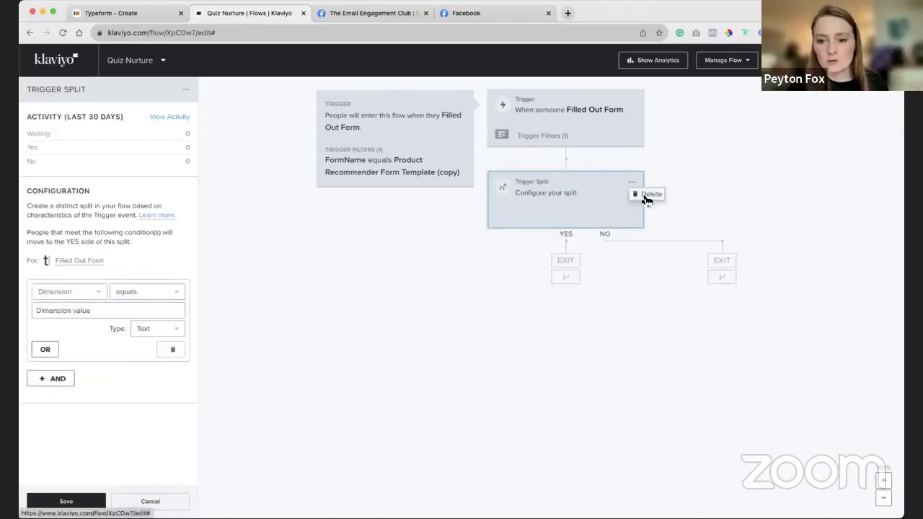
pyautogui.click(647, 194)
# Add a conditional split on main skin concern equals Blemishes, then drop an email onto its YES branch.
pyautogui.moveTo(173, 328); pyautogui.dragTo(653, 173)
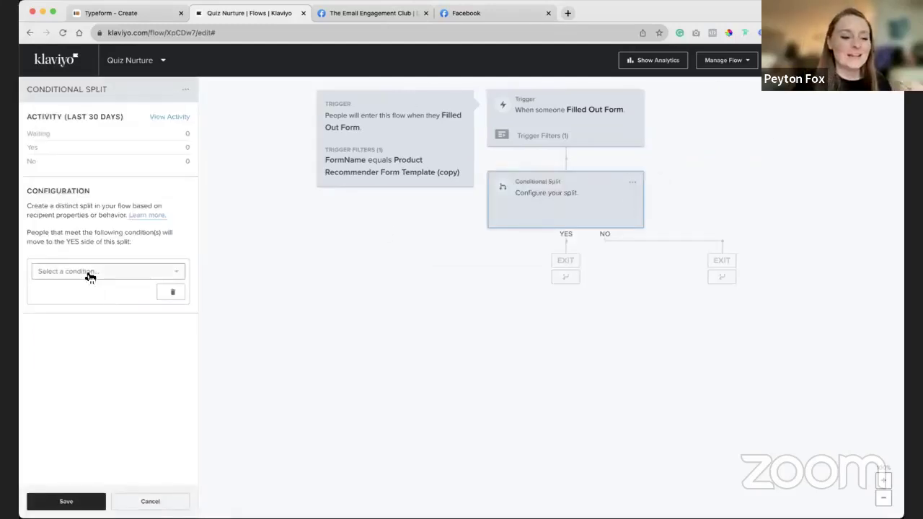
pyautogui.click(89, 277)
pyautogui.click(94, 305)
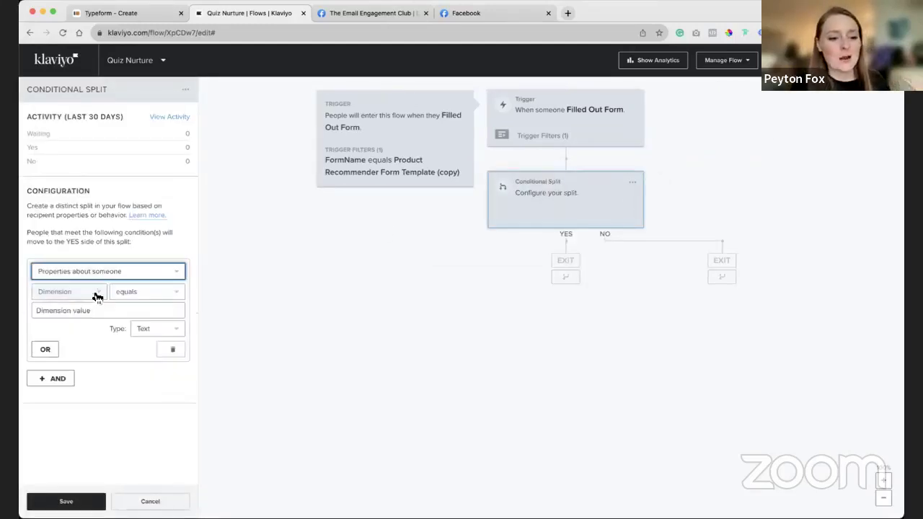
pyautogui.click(97, 297)
pyautogui.click(79, 315)
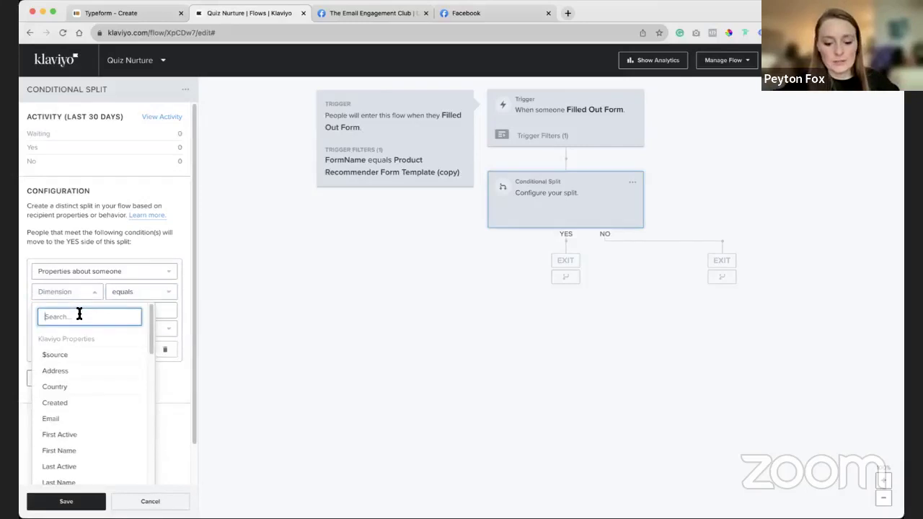
pyautogui.write('cond')
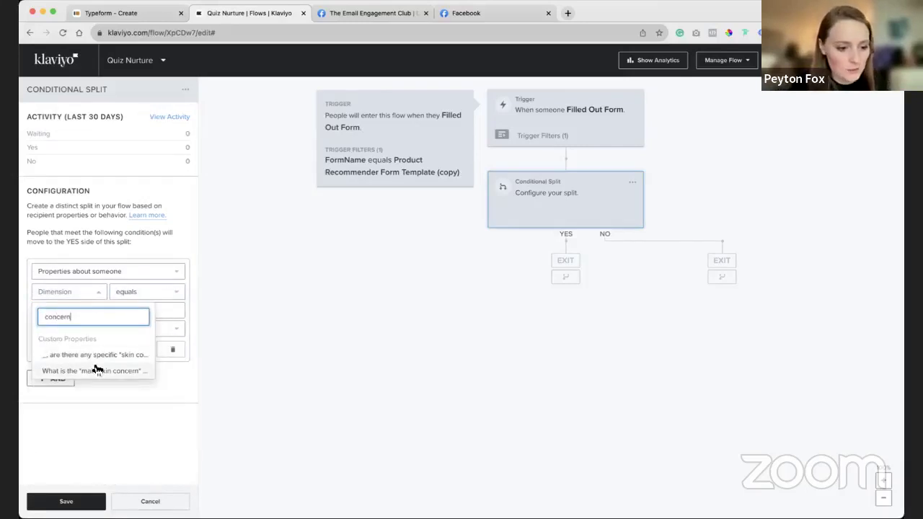
pyautogui.click(94, 370)
pyautogui.click(92, 326)
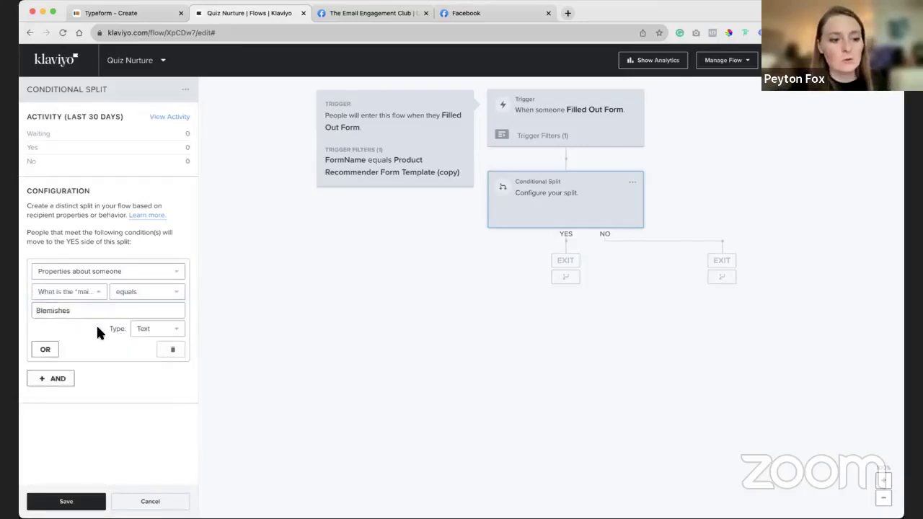
pyautogui.click(82, 499)
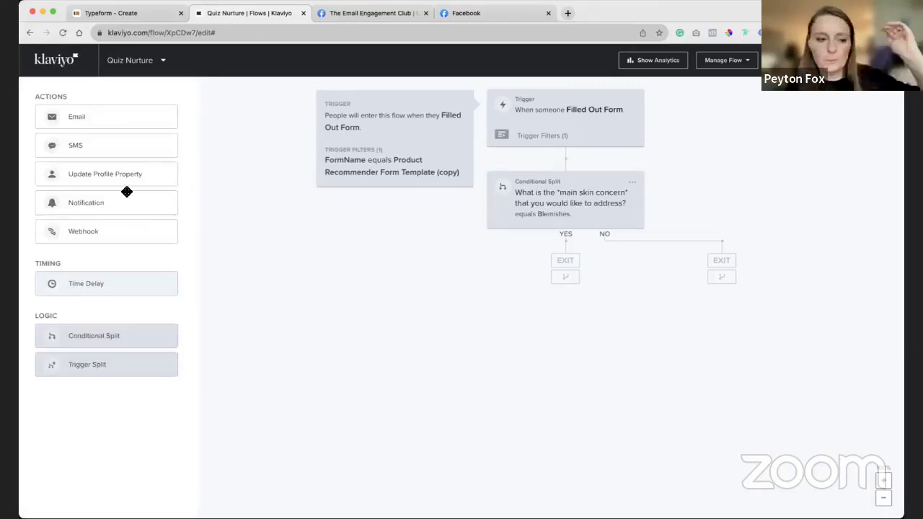
pyautogui.moveTo(98, 117); pyautogui.dragTo(540, 260)
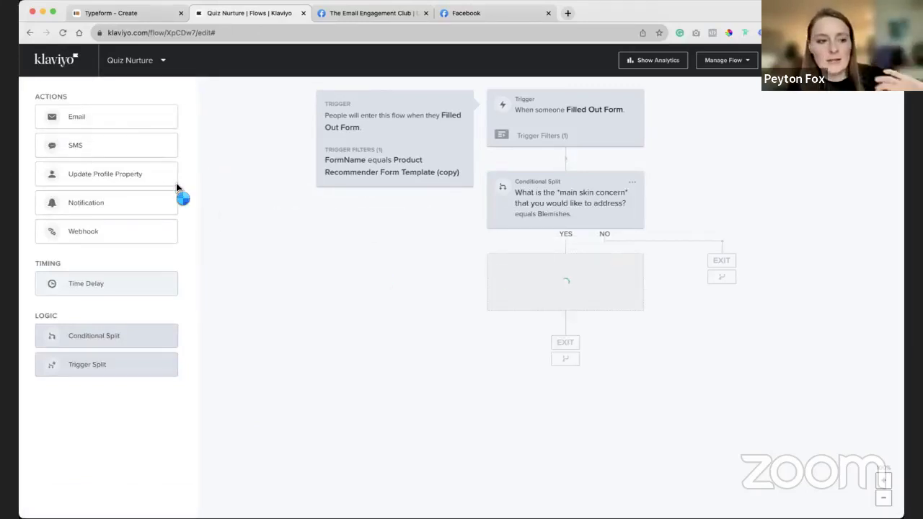
# Place an SMS step below Email #1 on the YES branch and confirm its settings.
pyautogui.moveTo(109, 145); pyautogui.dragTo(503, 339)
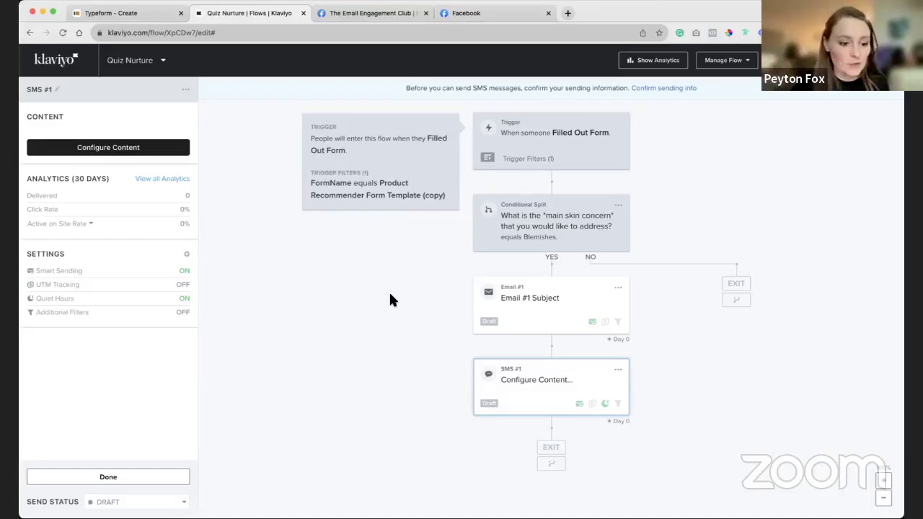
pyautogui.click(104, 479)
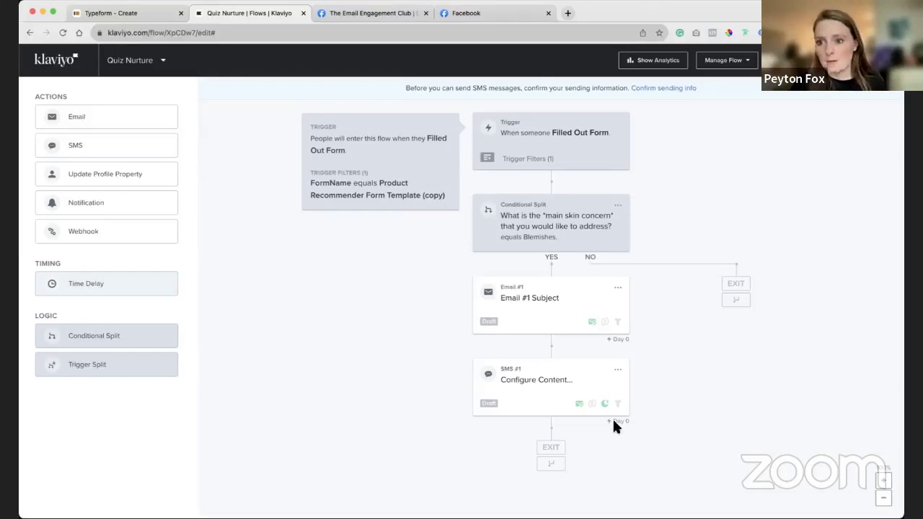
pyautogui.moveTo(613, 421)
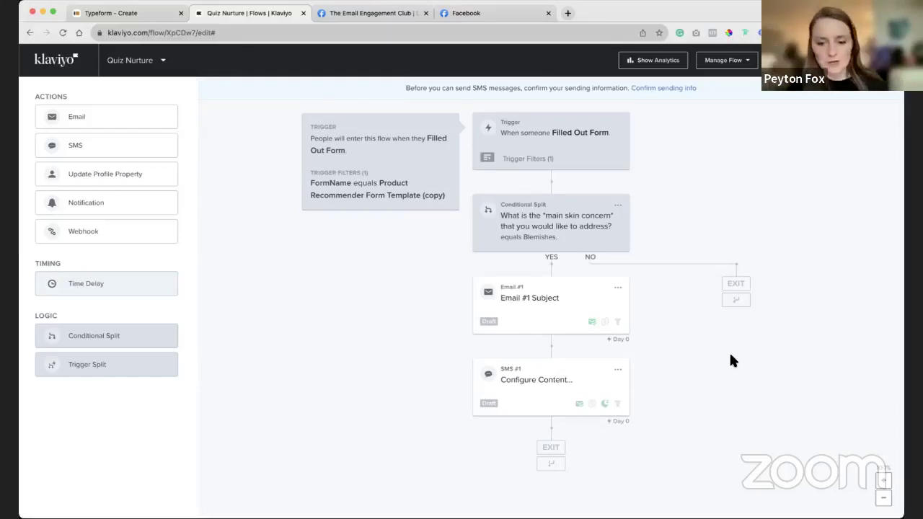
# Add a conditional split on the NO branch using the main skin concern profile property.
pyautogui.click(593, 247)
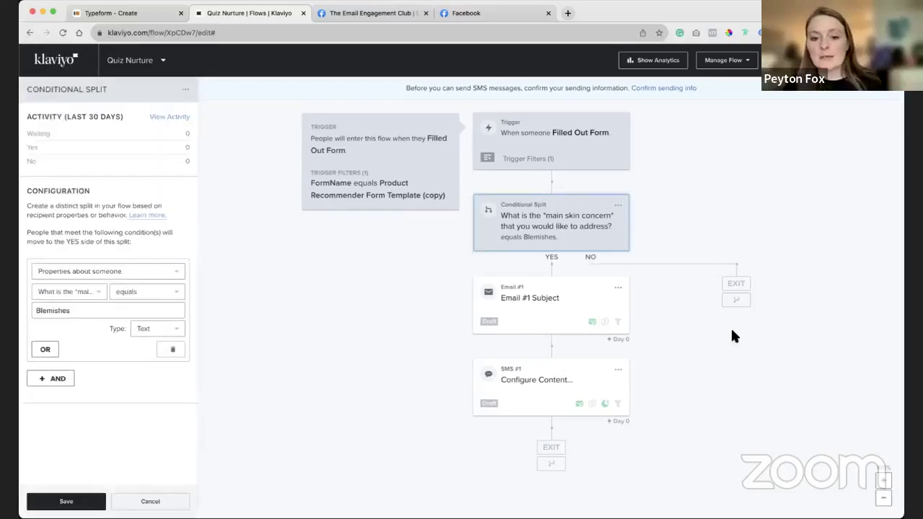
pyautogui.click(93, 500)
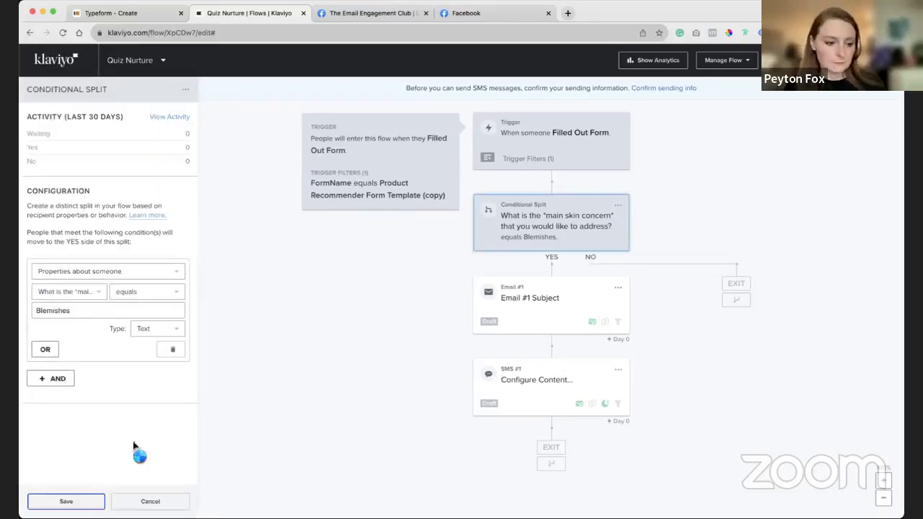
pyautogui.moveTo(108, 335); pyautogui.dragTo(764, 280)
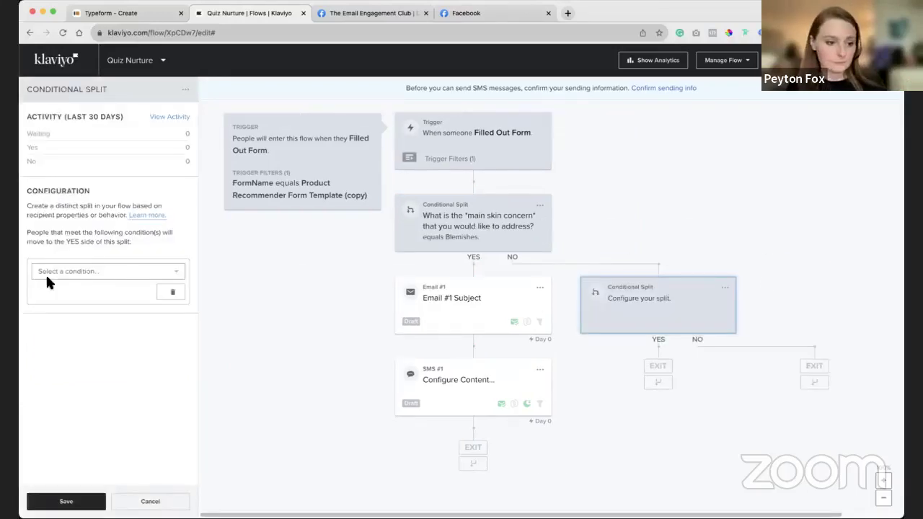
pyautogui.click(64, 273)
pyautogui.click(80, 305)
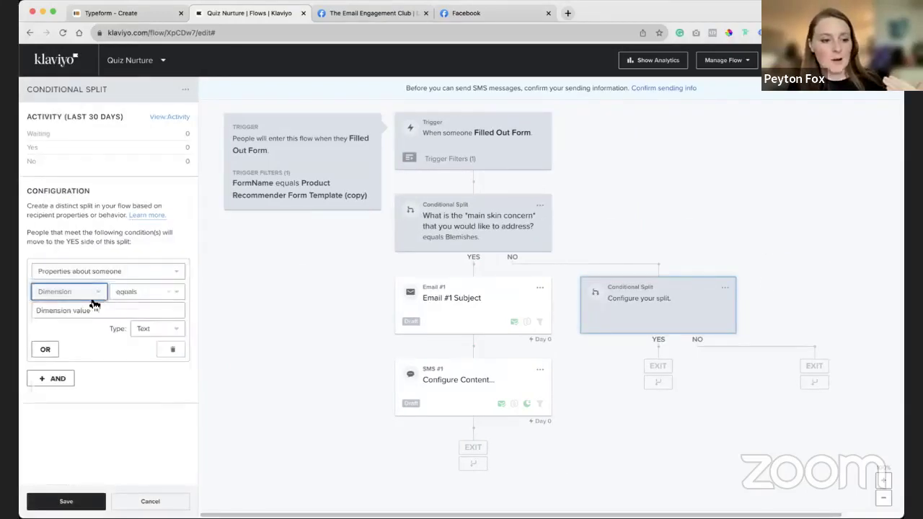
pyautogui.click(72, 292)
pyautogui.write('con')
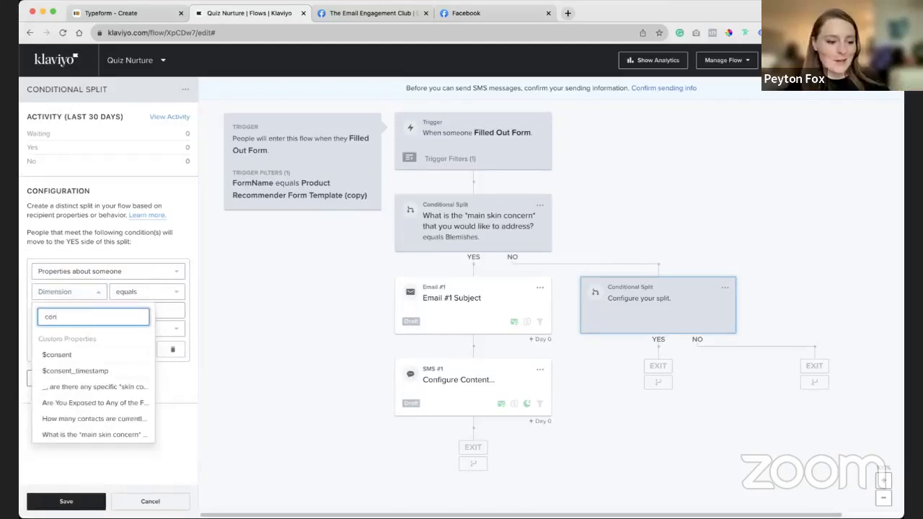
pyautogui.click(79, 434)
# Set the new split's condition to contains 'Acne' and save it.
pyautogui.click(144, 293)
pyautogui.click(76, 311)
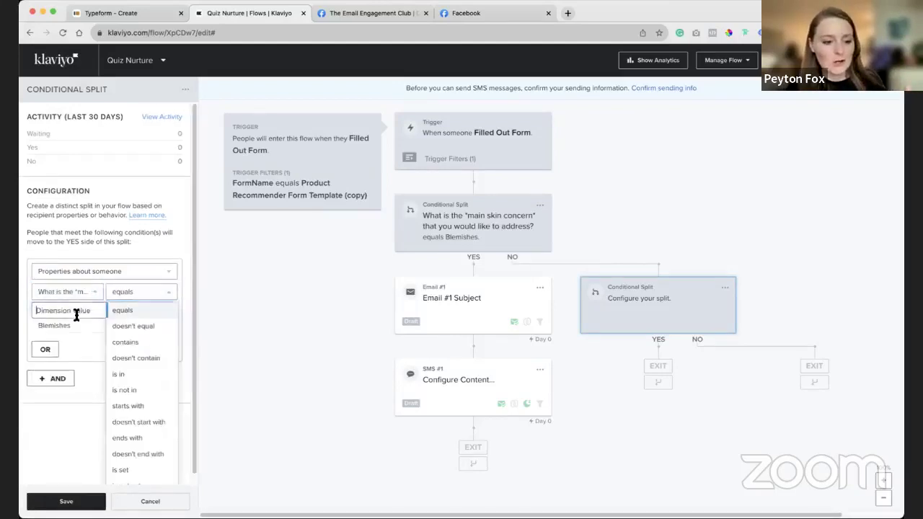
pyautogui.click(137, 293)
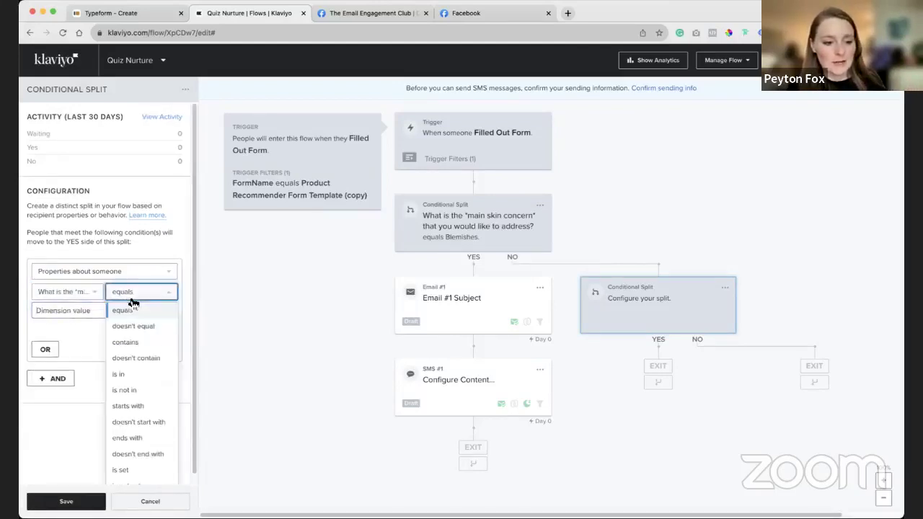
pyautogui.click(82, 395)
pyautogui.click(137, 293)
pyautogui.click(126, 342)
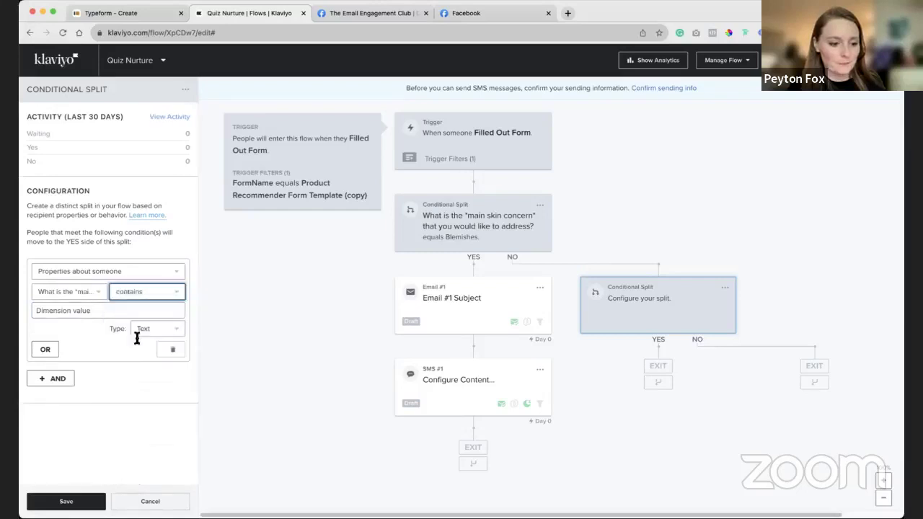
pyautogui.click(83, 310)
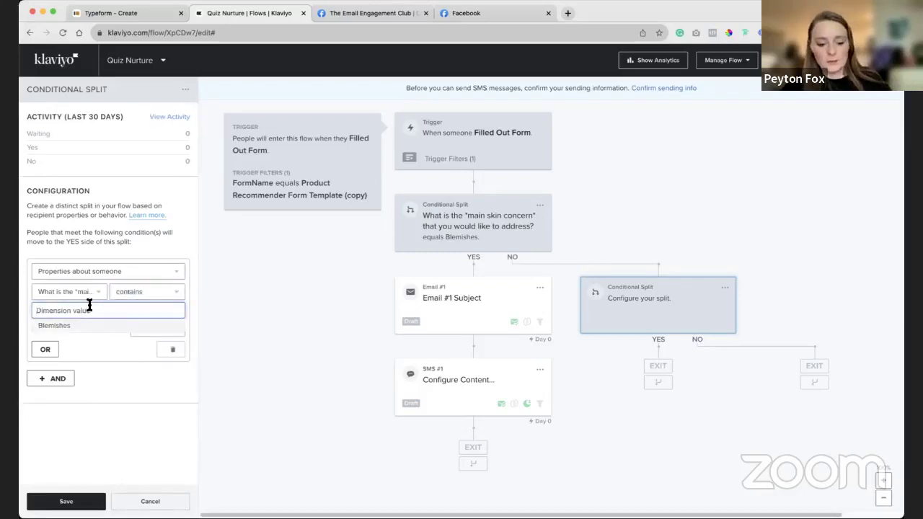
pyautogui.write('Acne')
pyautogui.click(65, 501)
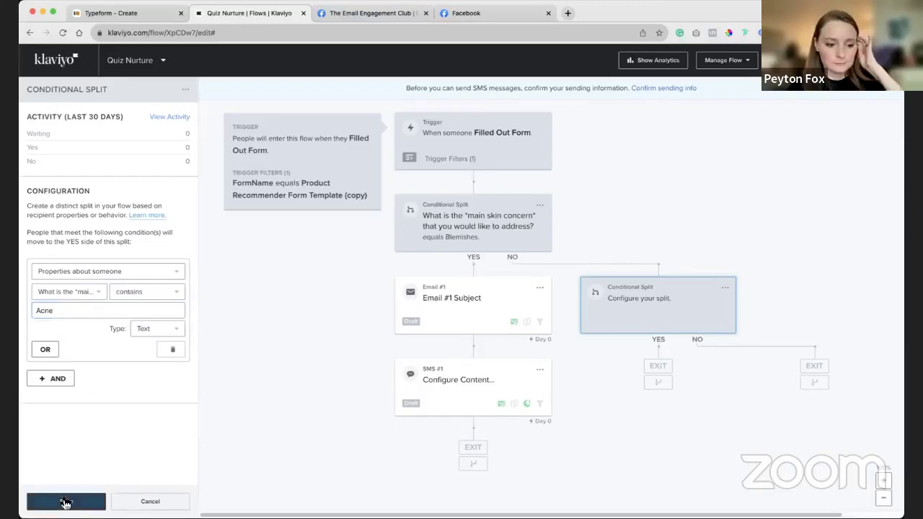
pyautogui.click(618, 306)
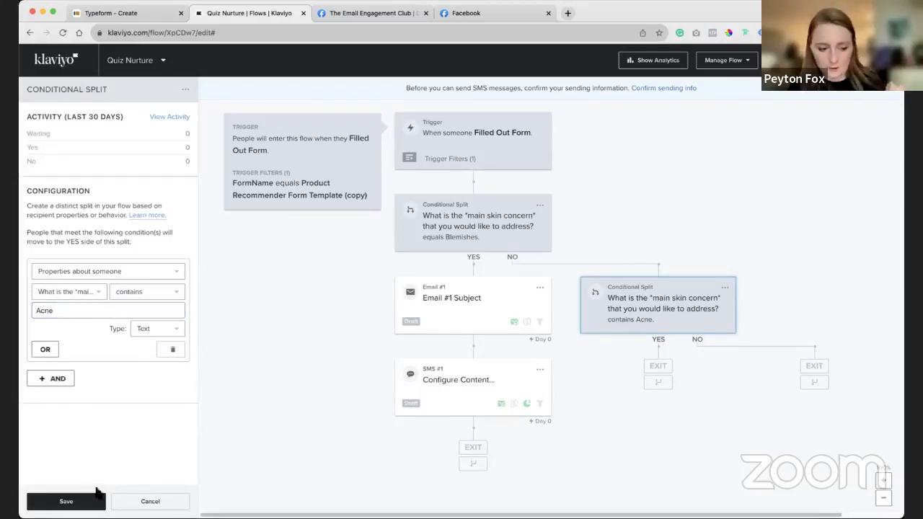
pyautogui.click(98, 498)
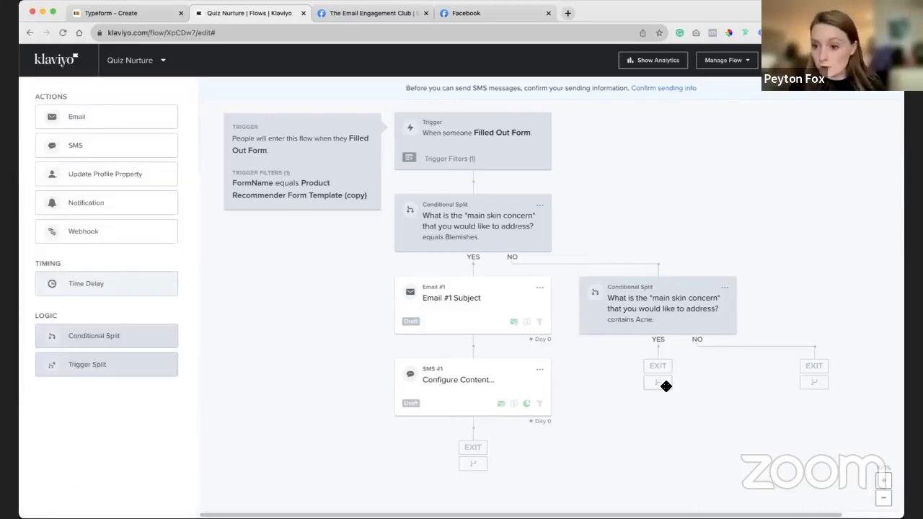
# Add an OR condition to the Blemishes split on the main skin concern profile property.
pyautogui.click(534, 235)
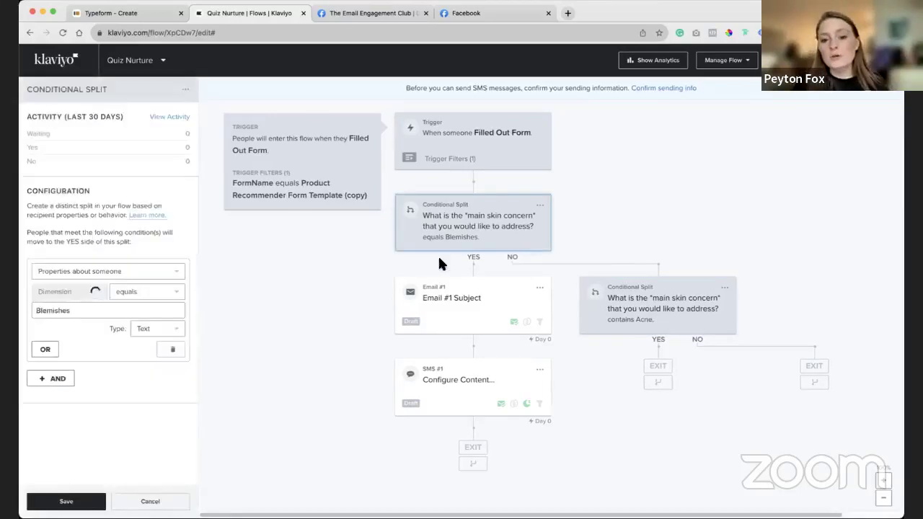
pyautogui.click(83, 315)
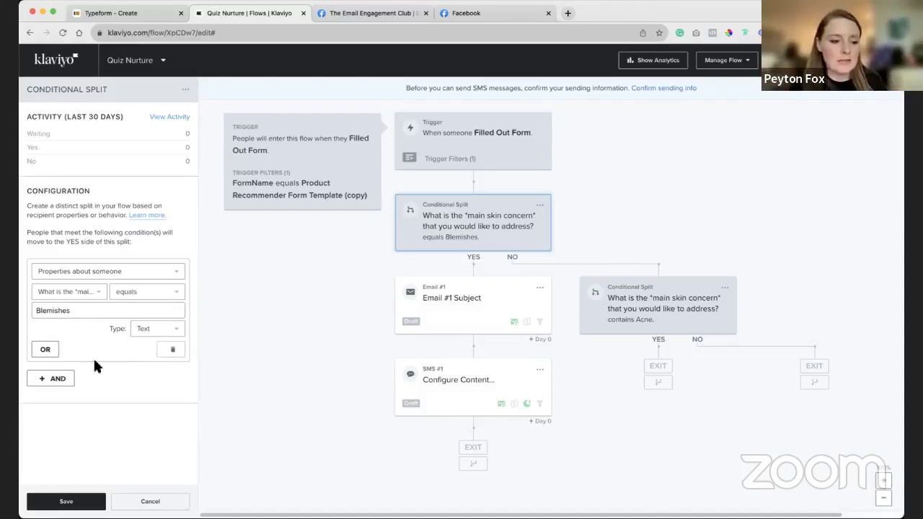
pyautogui.click(45, 349)
pyautogui.click(100, 393)
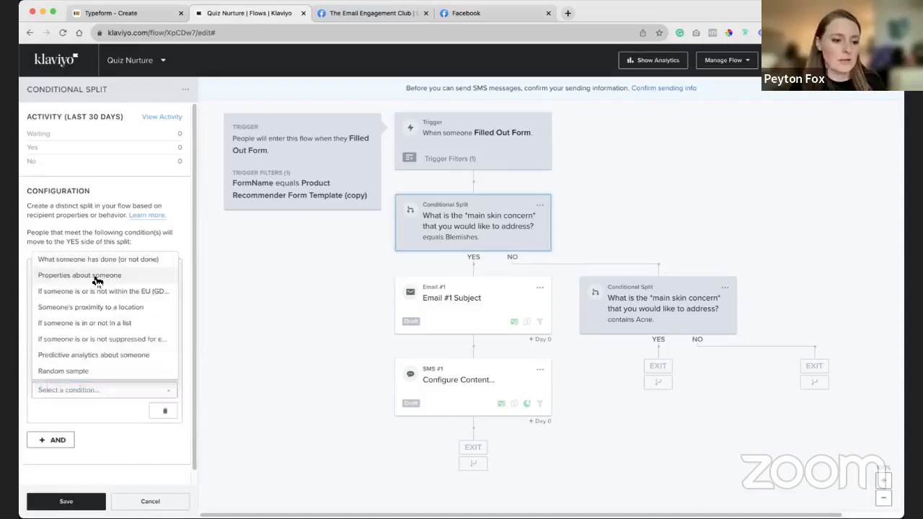
pyautogui.click(97, 281)
pyautogui.click(72, 410)
pyautogui.click(59, 189)
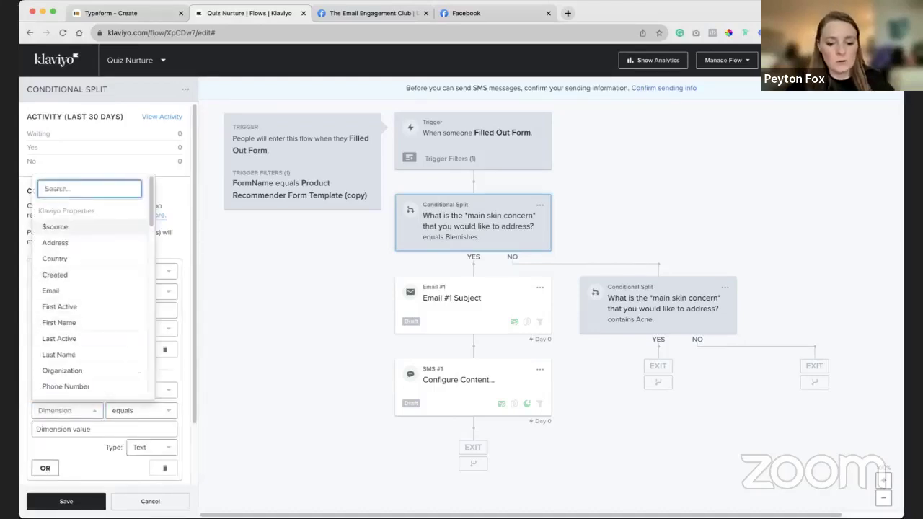
pyautogui.write('conc')
pyautogui.click(84, 407)
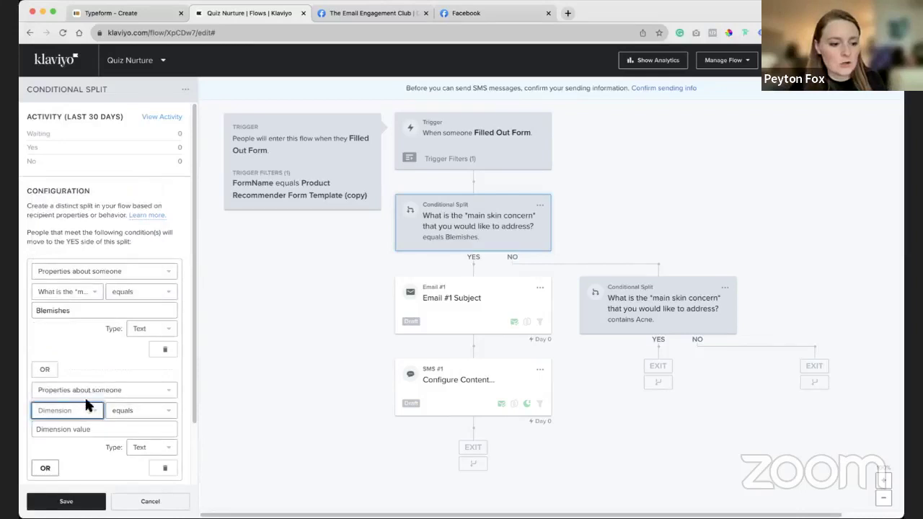
pyautogui.click(87, 408)
pyautogui.click(93, 390)
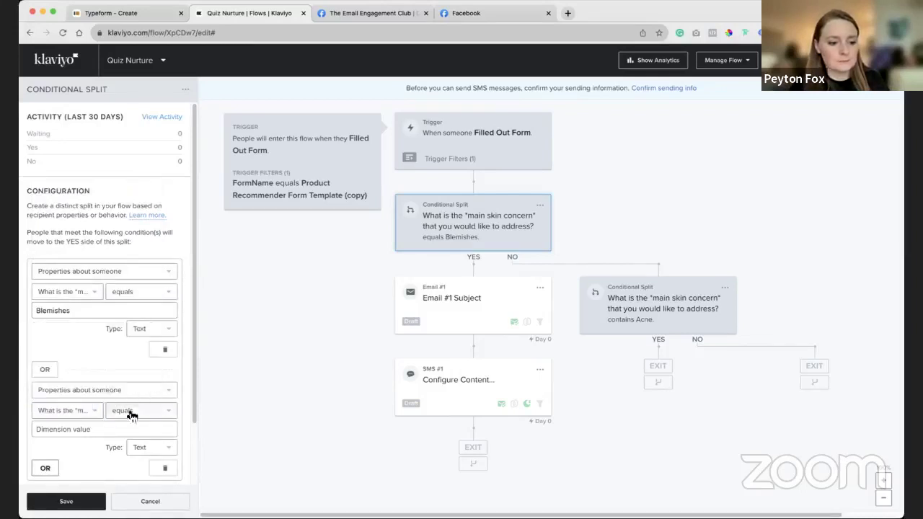
# Make the OR condition check contains 'Acne', save the split, and reopen it to verify.
pyautogui.click(128, 411)
pyautogui.click(127, 249)
pyautogui.click(117, 428)
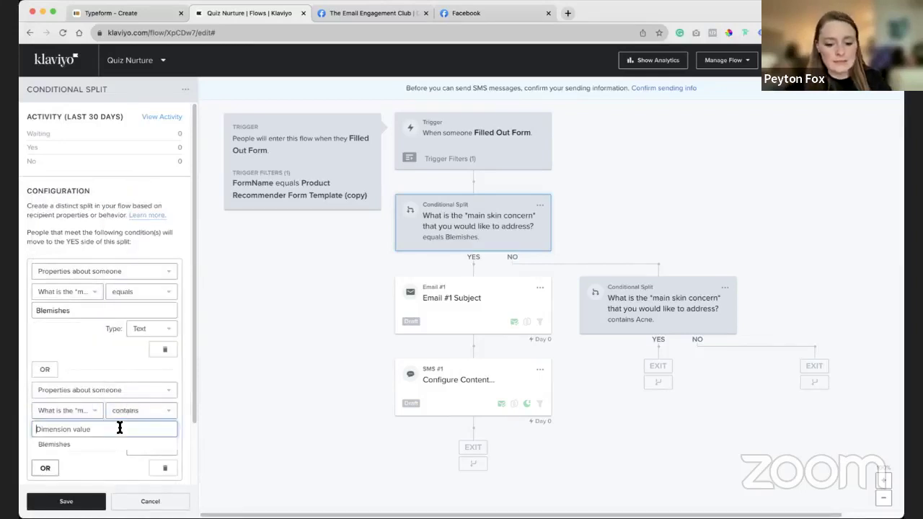
pyautogui.write('Acne')
pyautogui.click(65, 501)
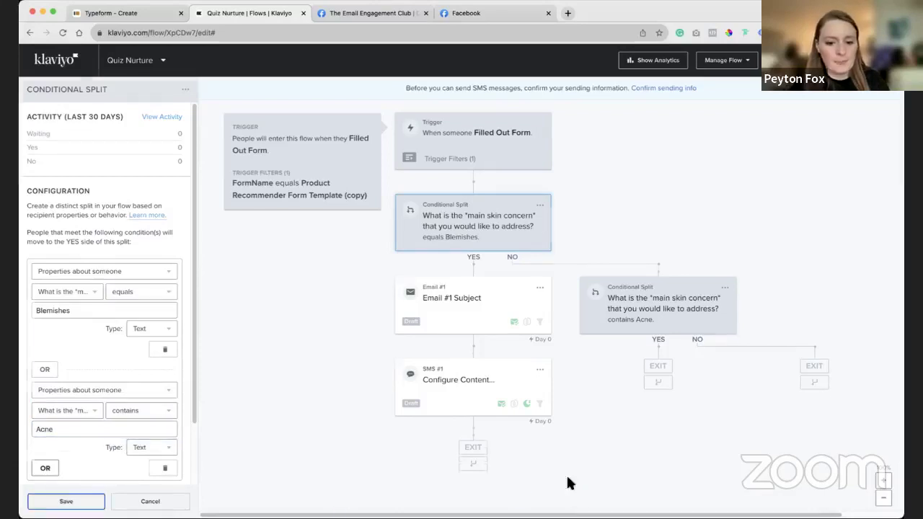
pyautogui.click(502, 236)
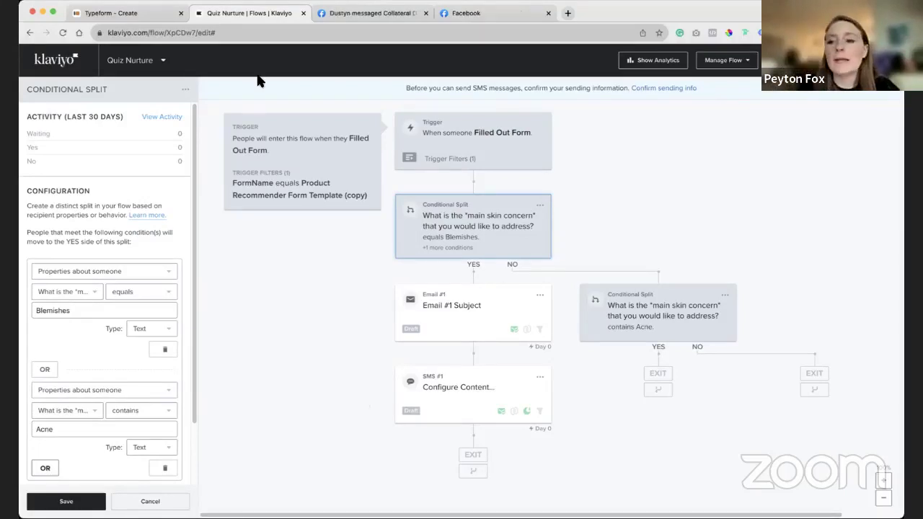
# Switch to the Typeform tab and return from Live Preview to the quiz's logic map.
pyautogui.click(142, 18)
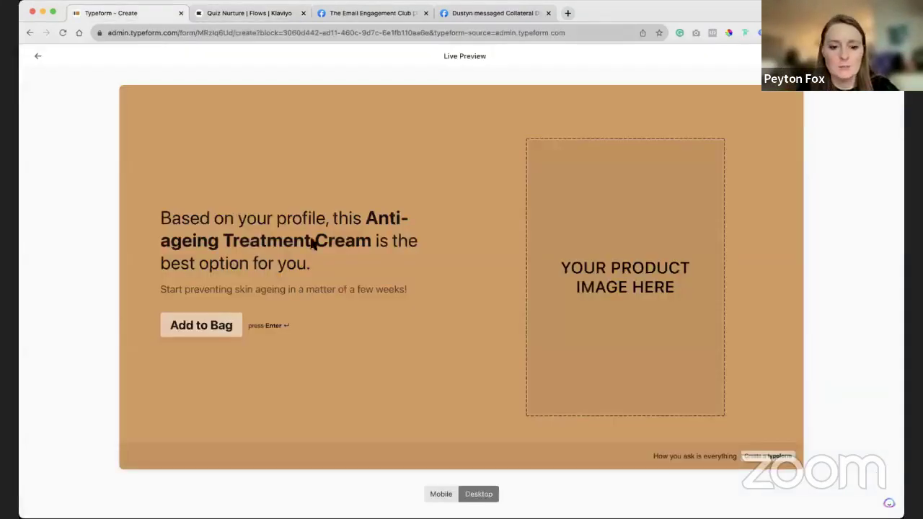
pyautogui.click(41, 57)
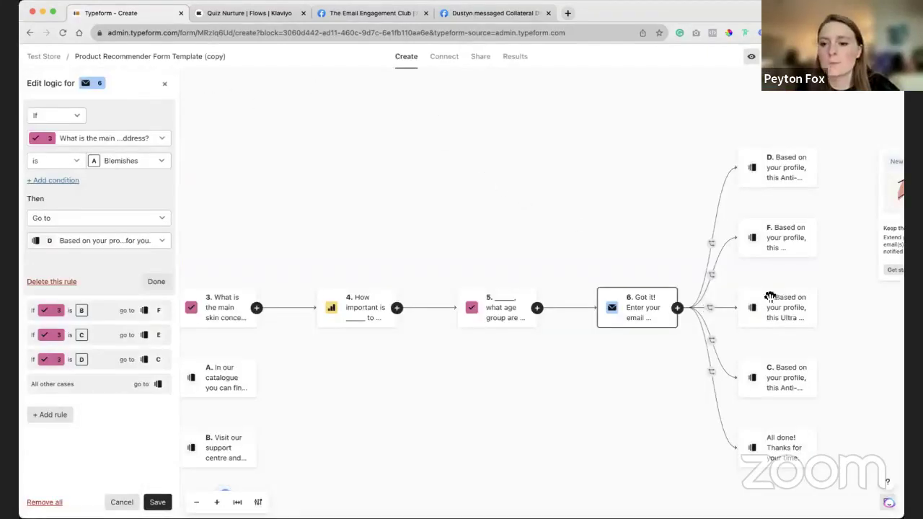